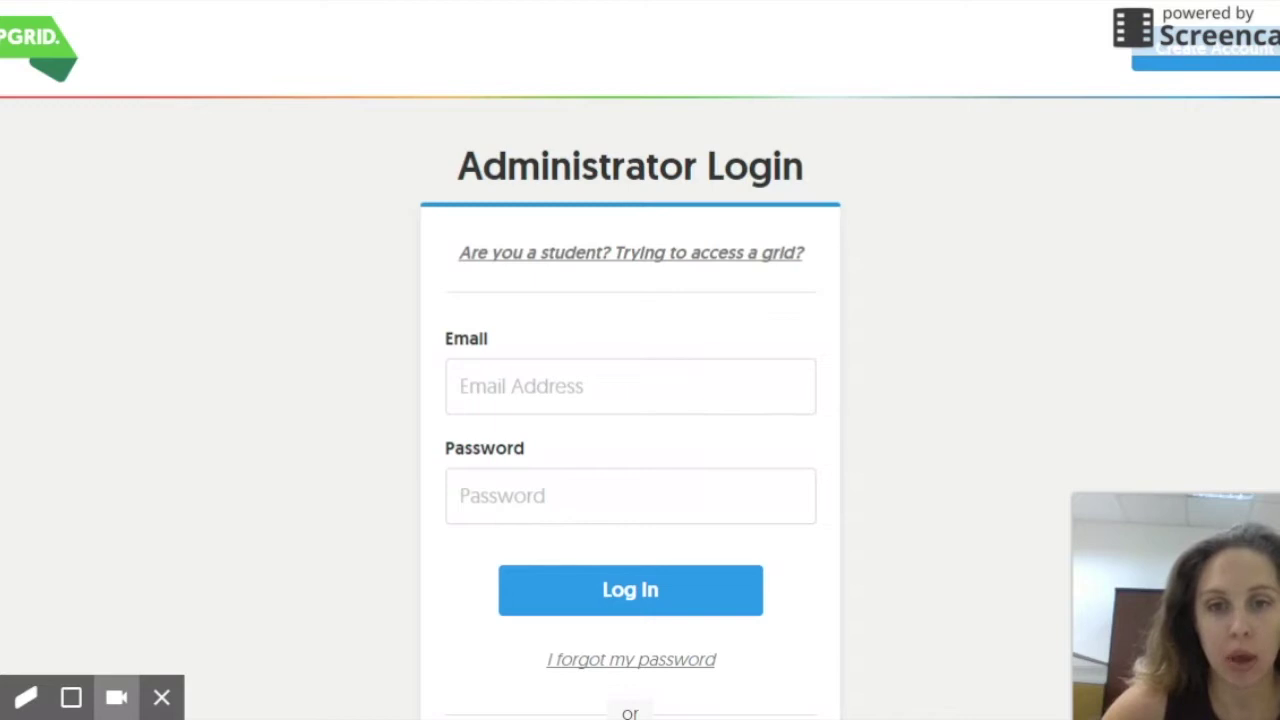
Step: Log in with the administrator's saved e-mail address and account password
left_click(771, 386)
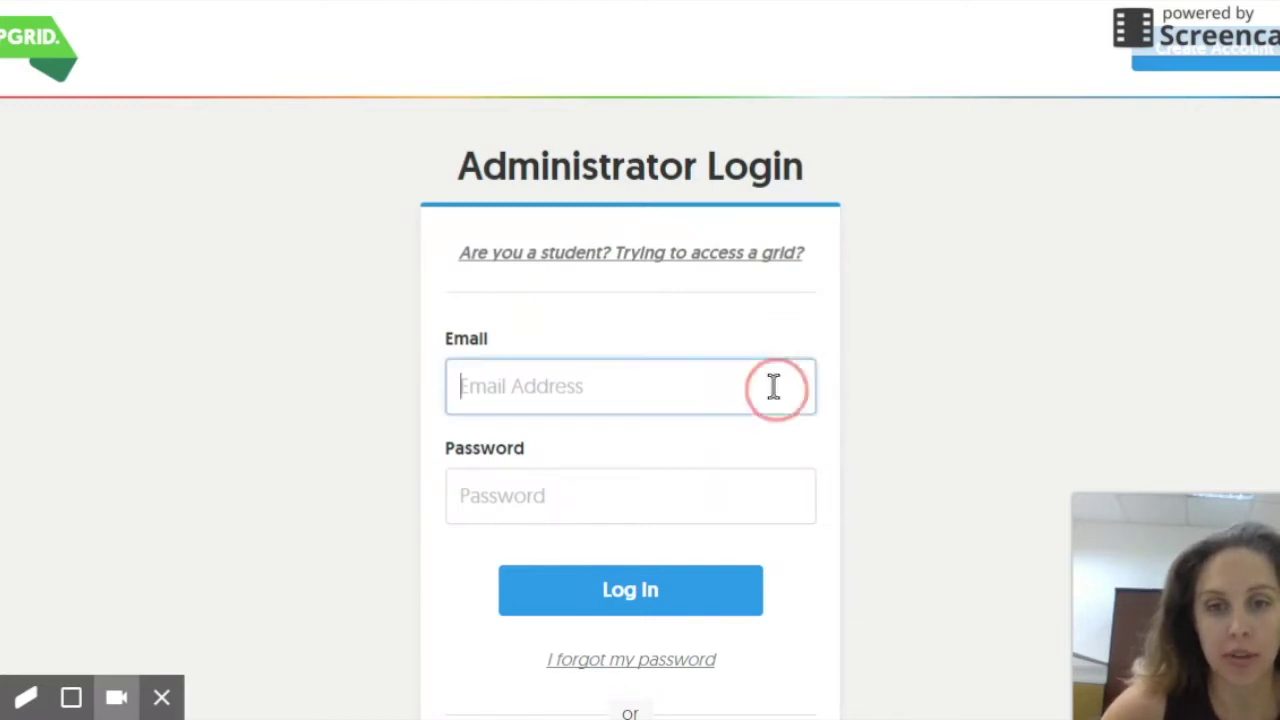
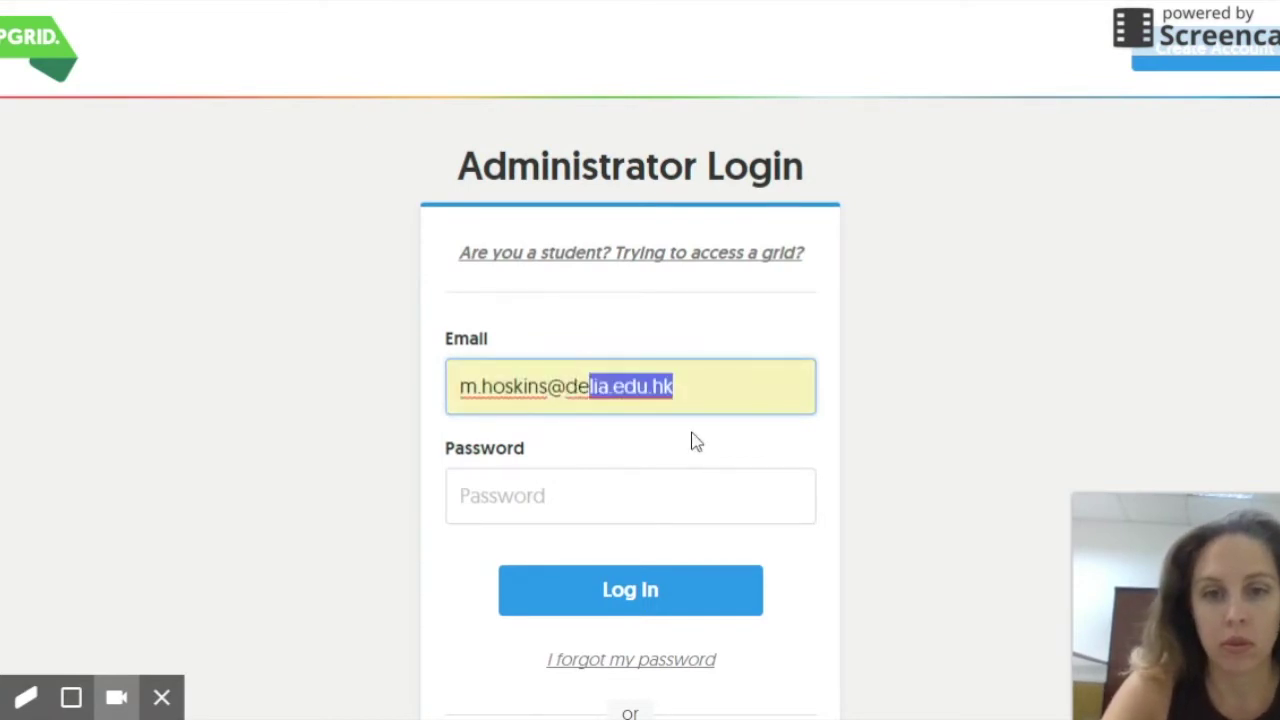
left_click(691, 440)
left_click(645, 491)
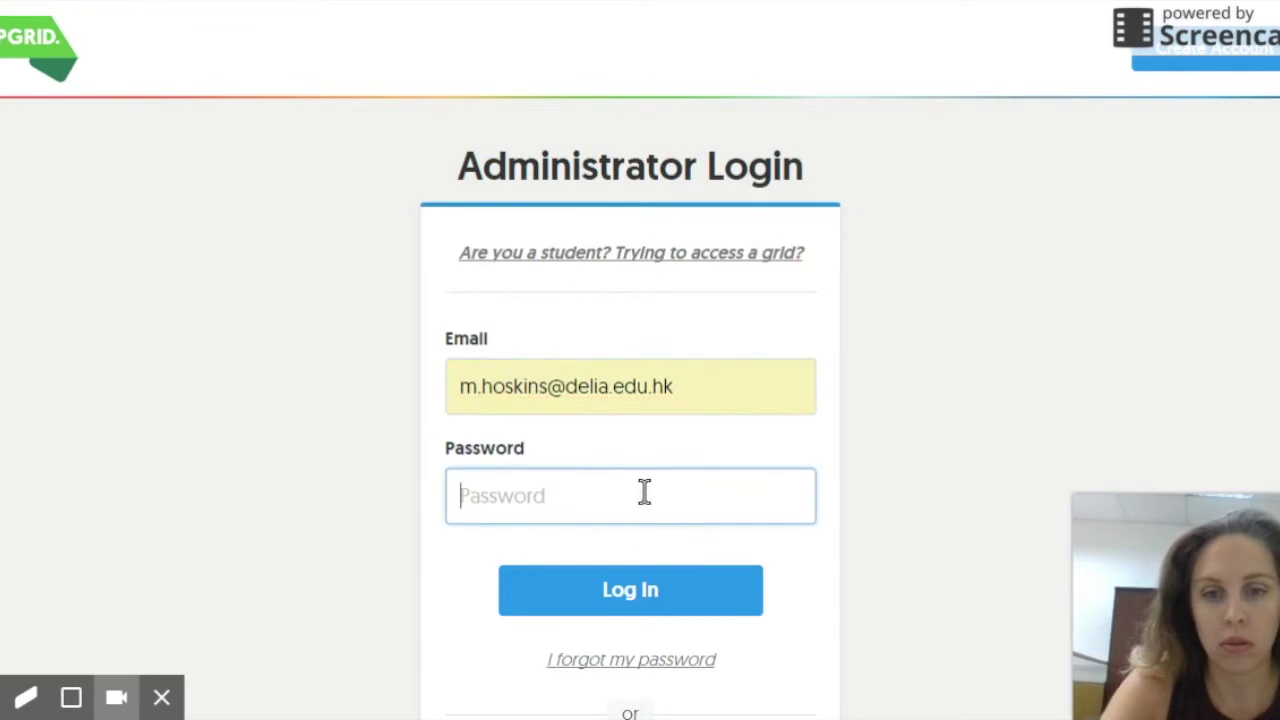
type("••")
key("BackSpace")
key("BackSpace")
type("•••••••••")
key("Return")
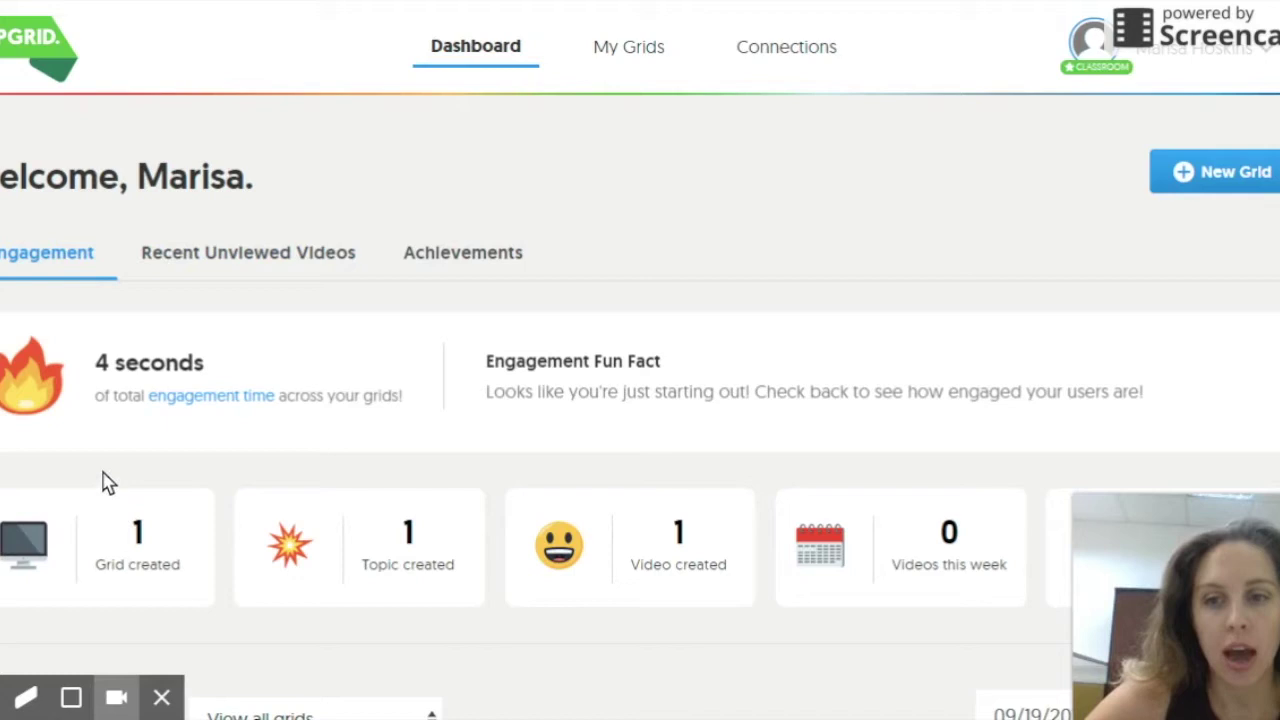
Step: Review the dashboard stats (1 grid, 1 topic, 1 video) and start a new grid
scroll(30, 238, "down", 2)
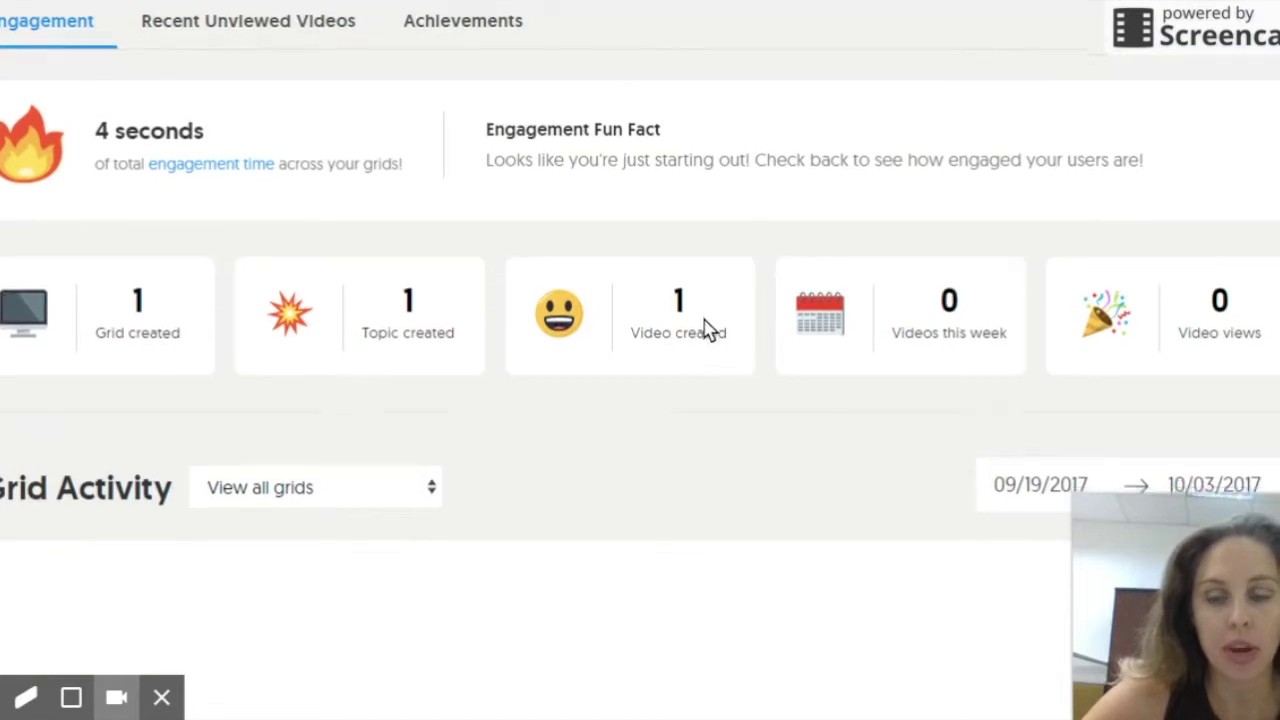
scroll(705, 330, "down", 2)
scroll(705, 330, "up", 4)
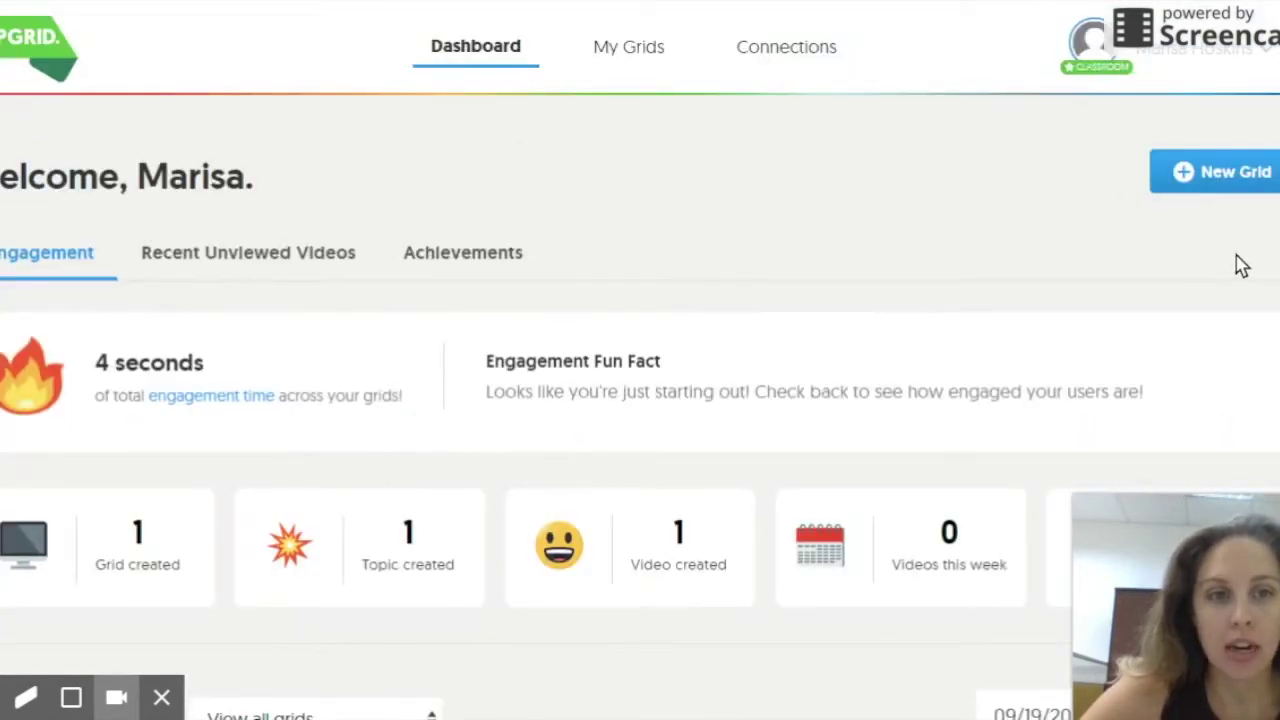
left_click(1258, 174)
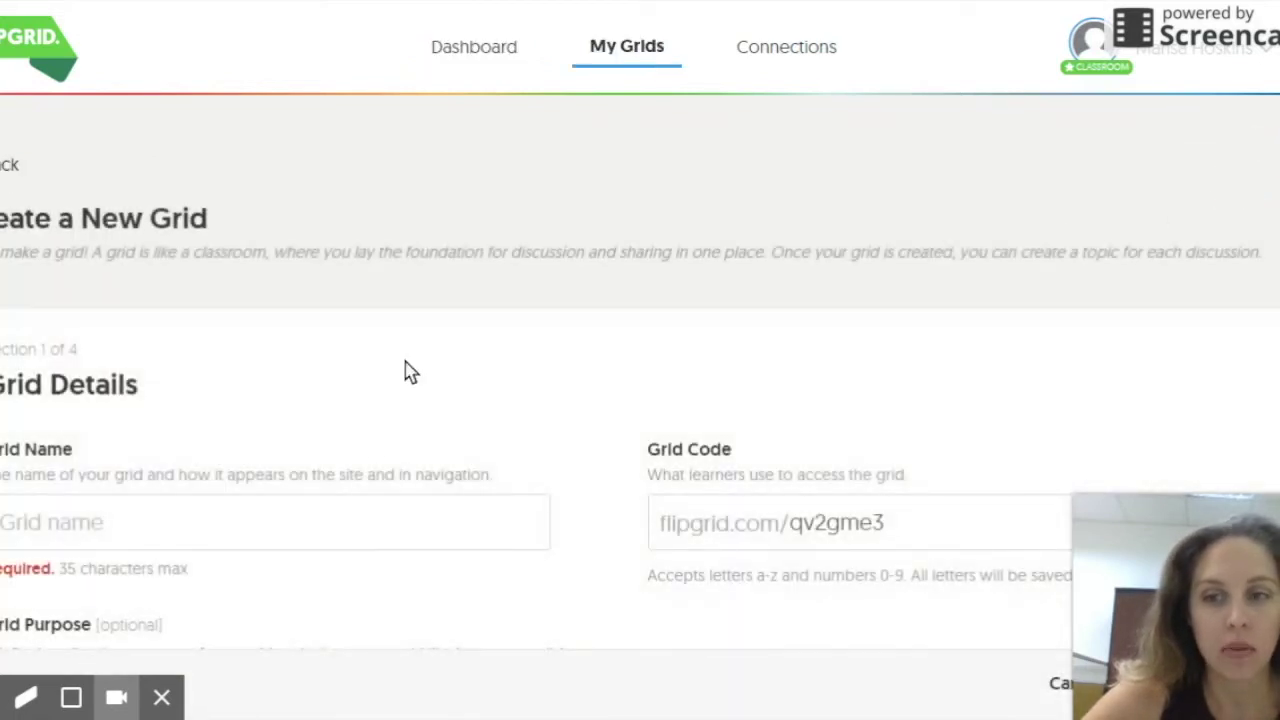
Step: Name the grid 'Impact of Communication Technology on Society'
left_click(364, 518)
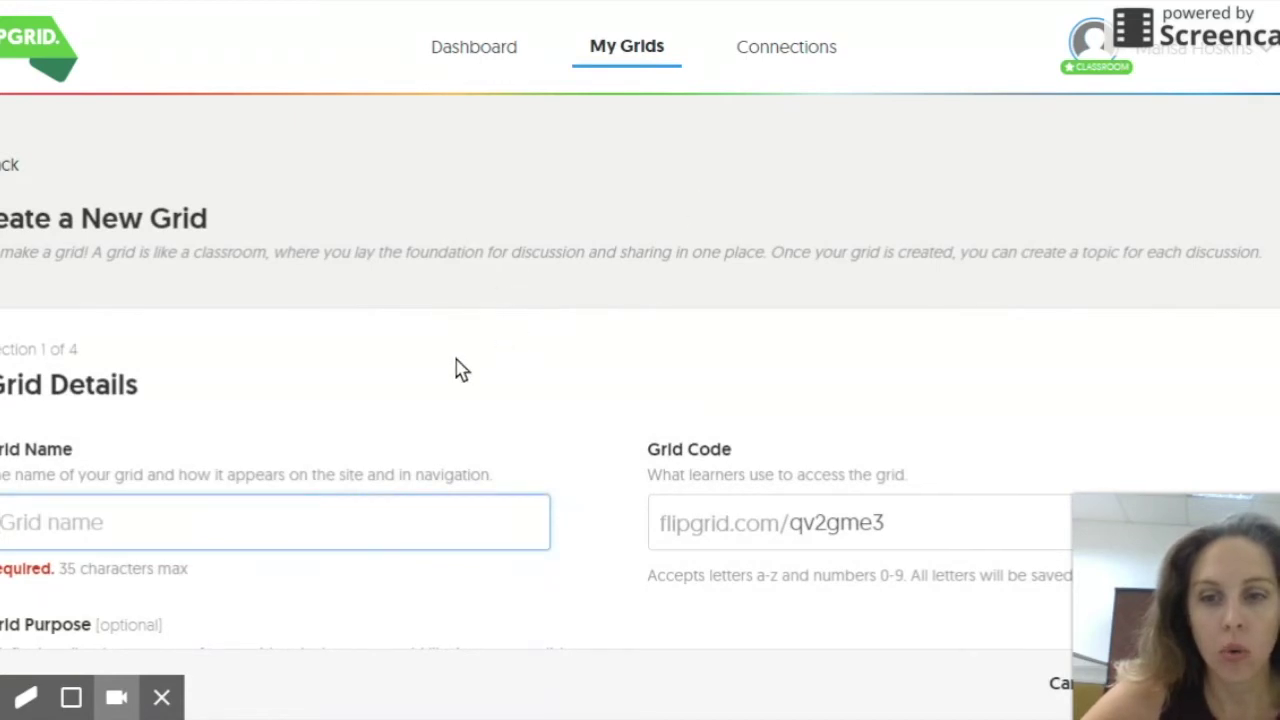
scroll(457, 368, "down", 1)
scroll(457, 368, "down", 1)
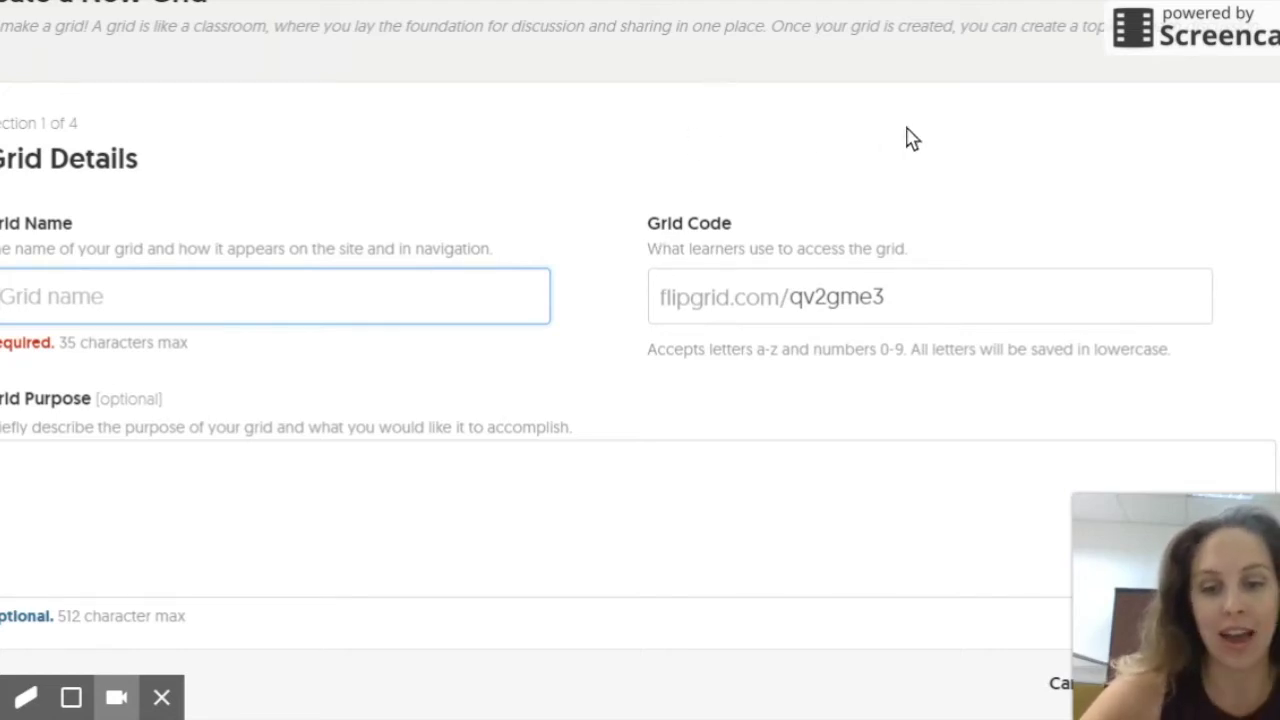
type("Impact of Communication Technology on Society")
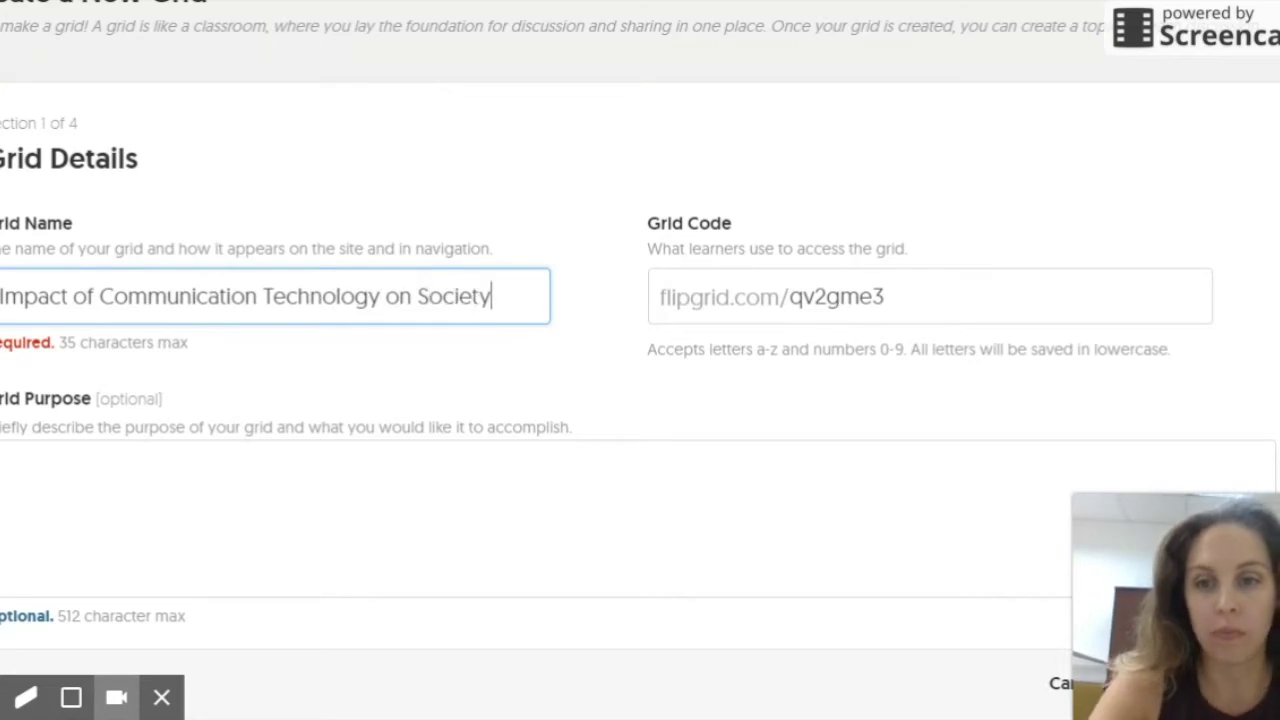
Step: Describe the grid's purpose as sparking conversation about societal and environmental effects of communication technology
left_click(317, 471)
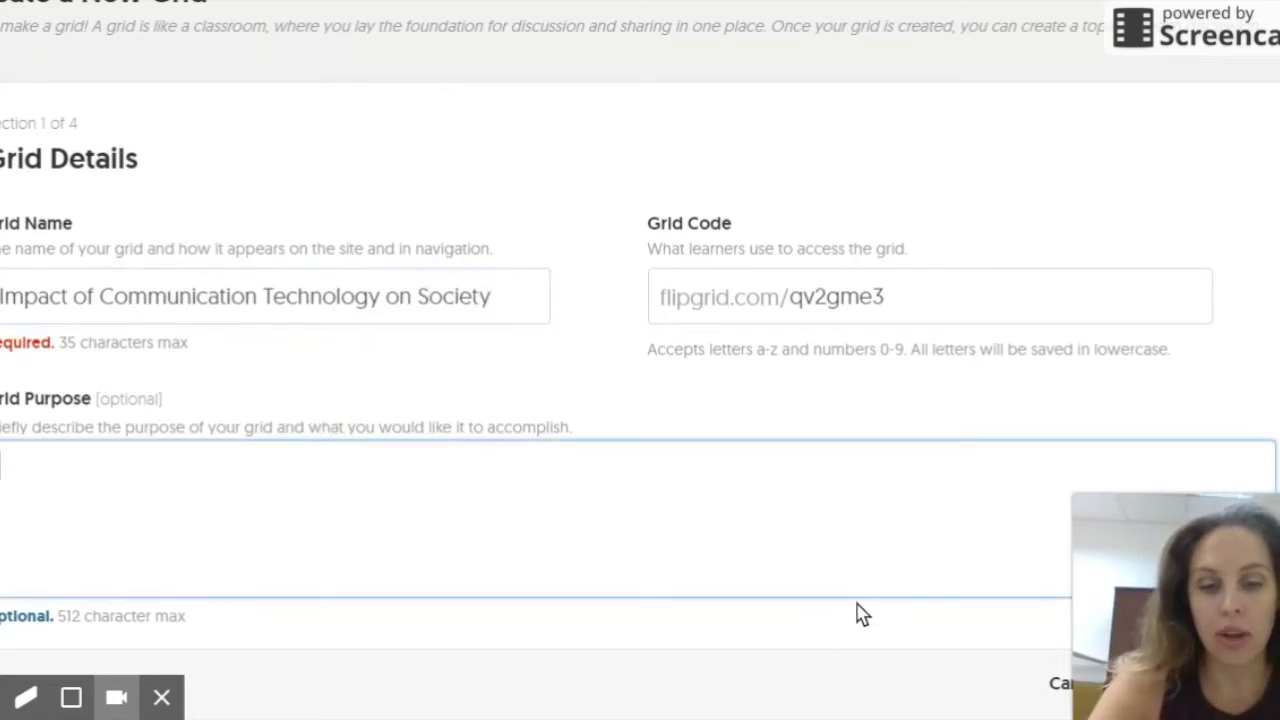
type("I want to spark c")
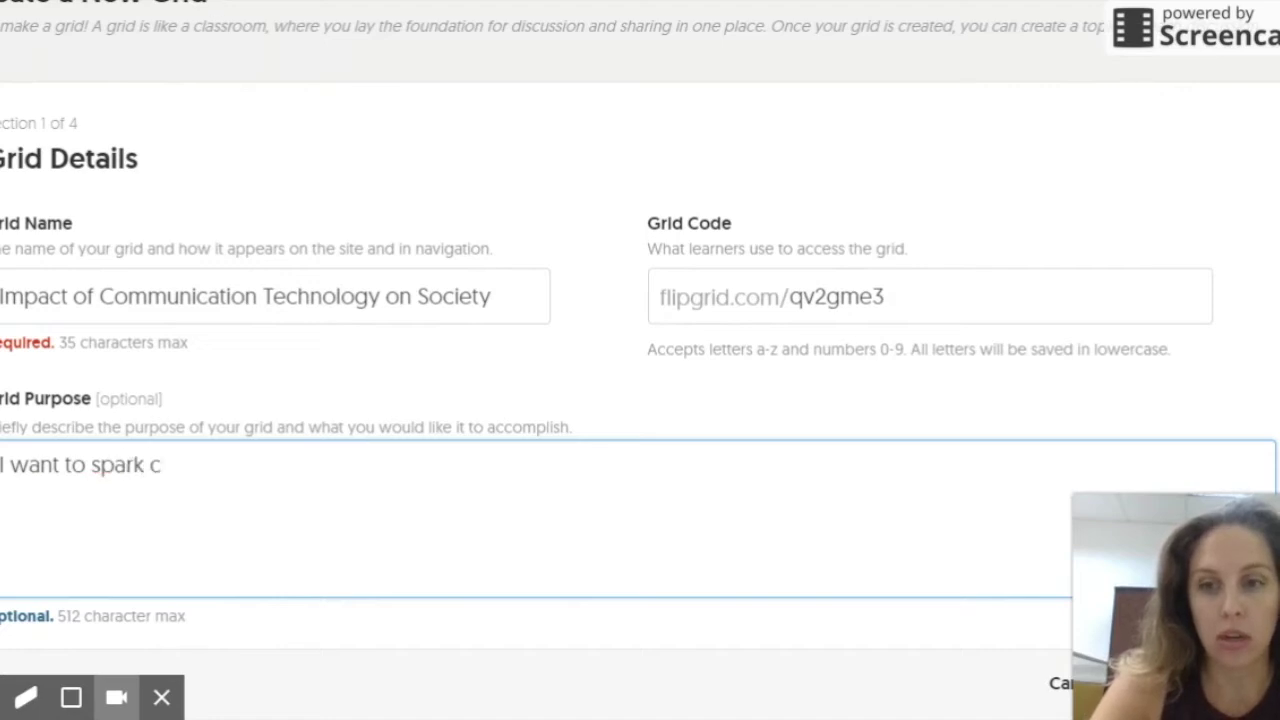
type("ommconversation ")
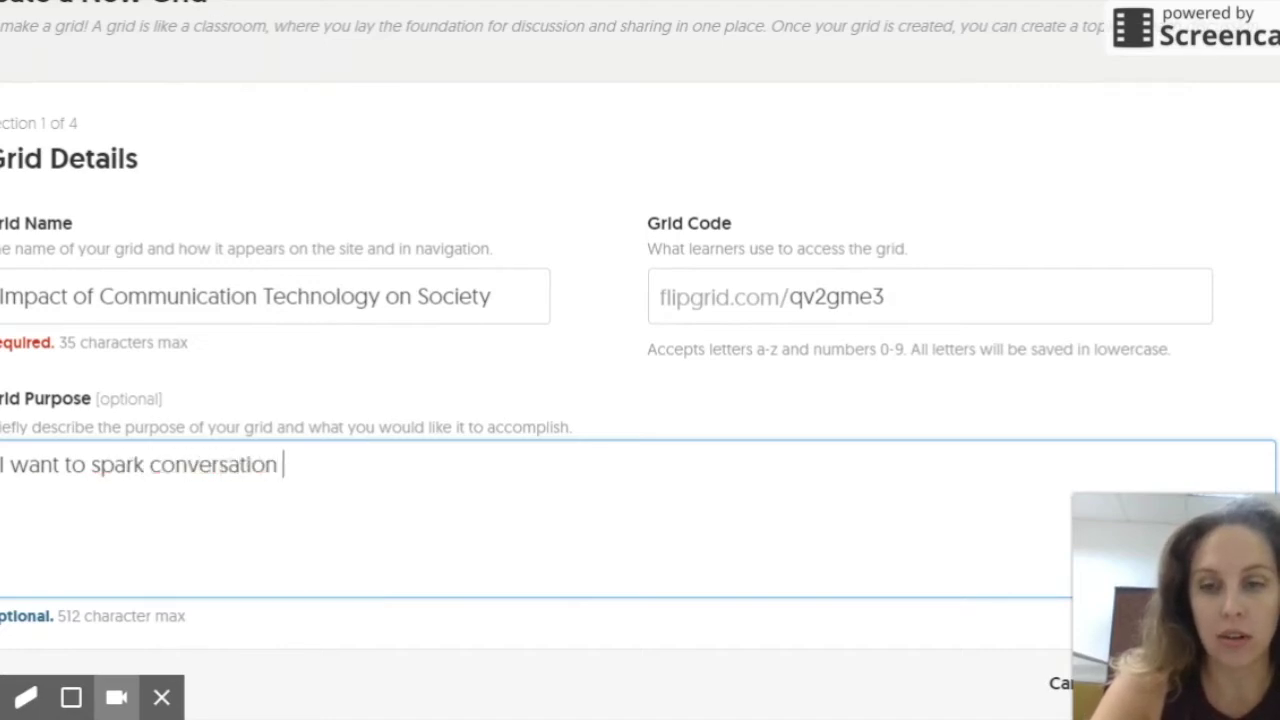
type("regarding soc")
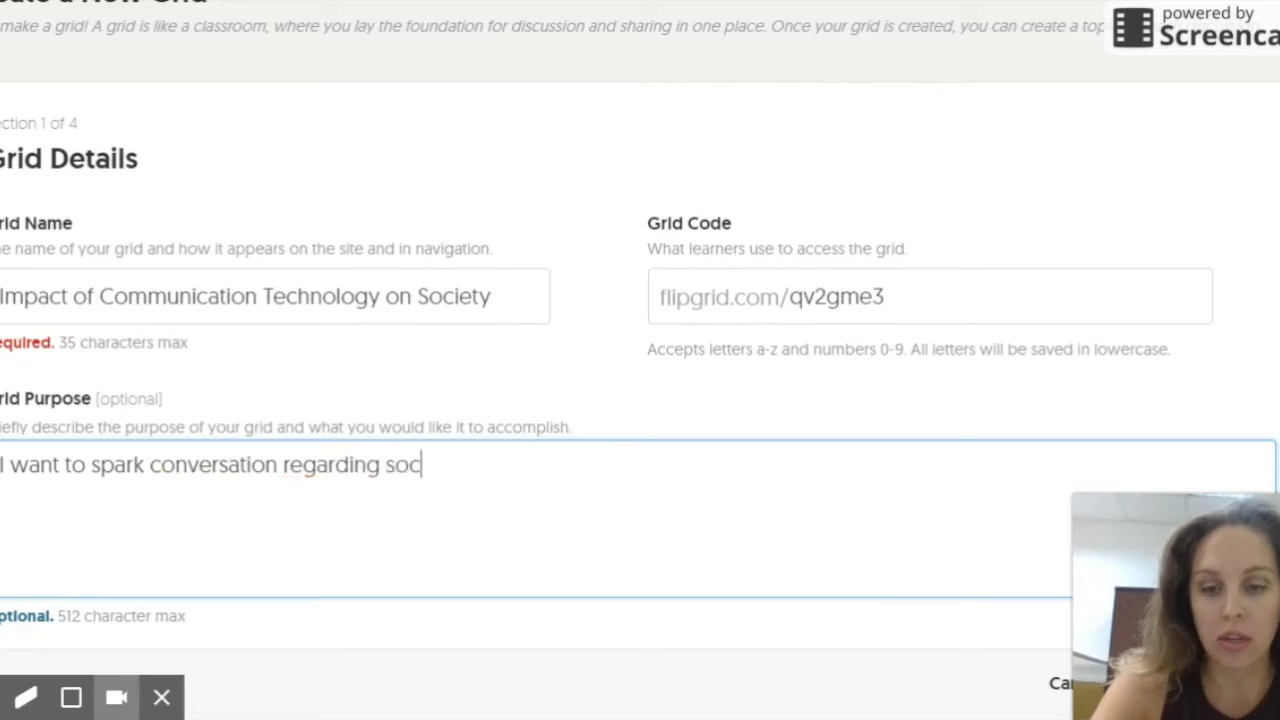
type("ietal and en")
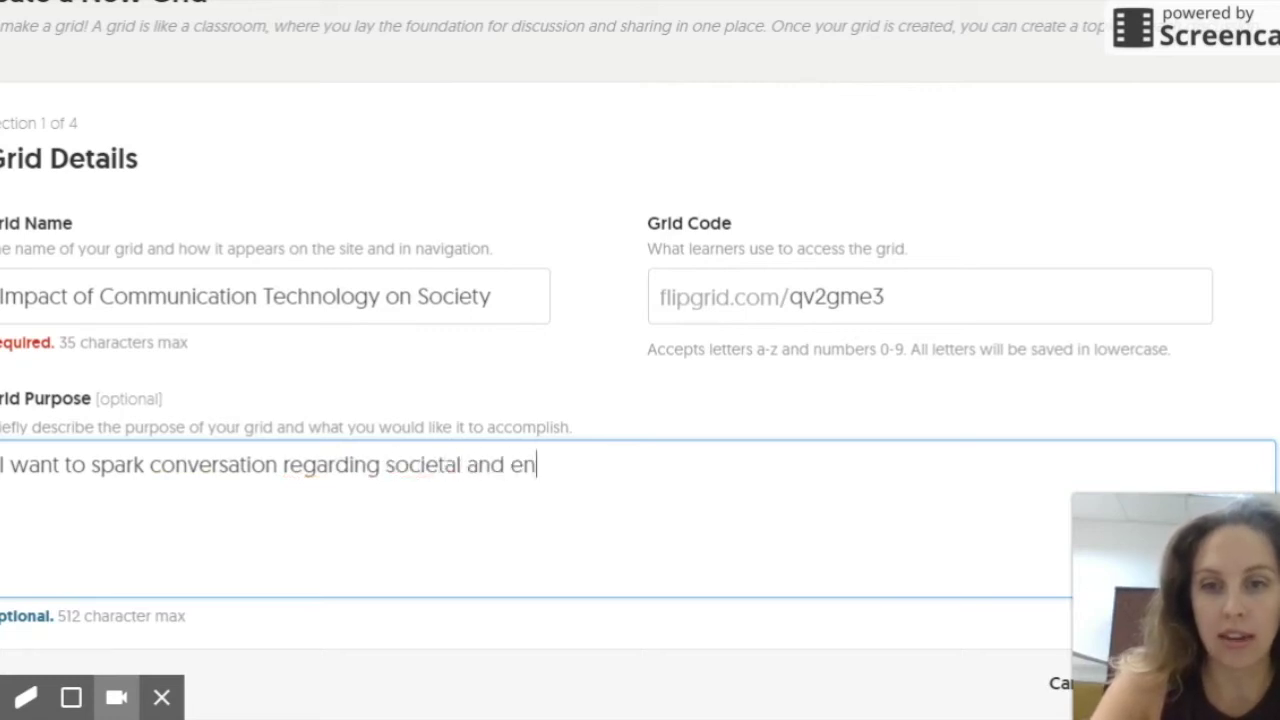
type("vironmenta")
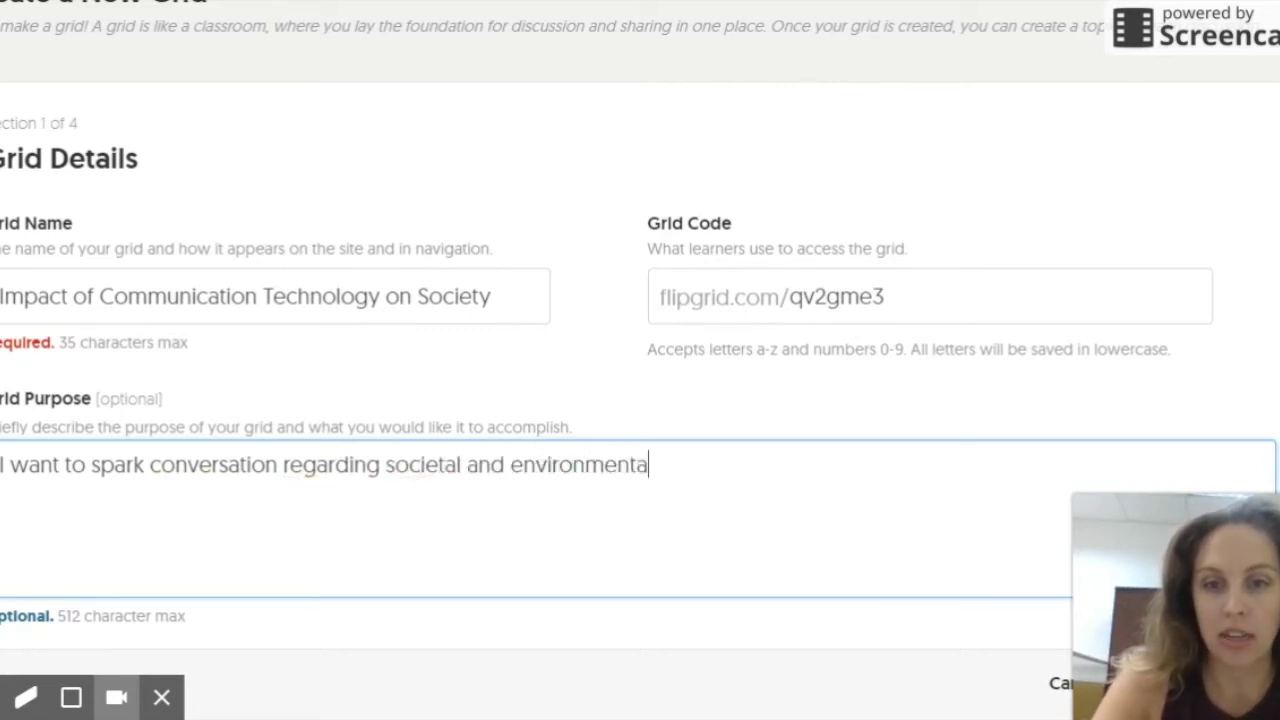
type("l effects of ")
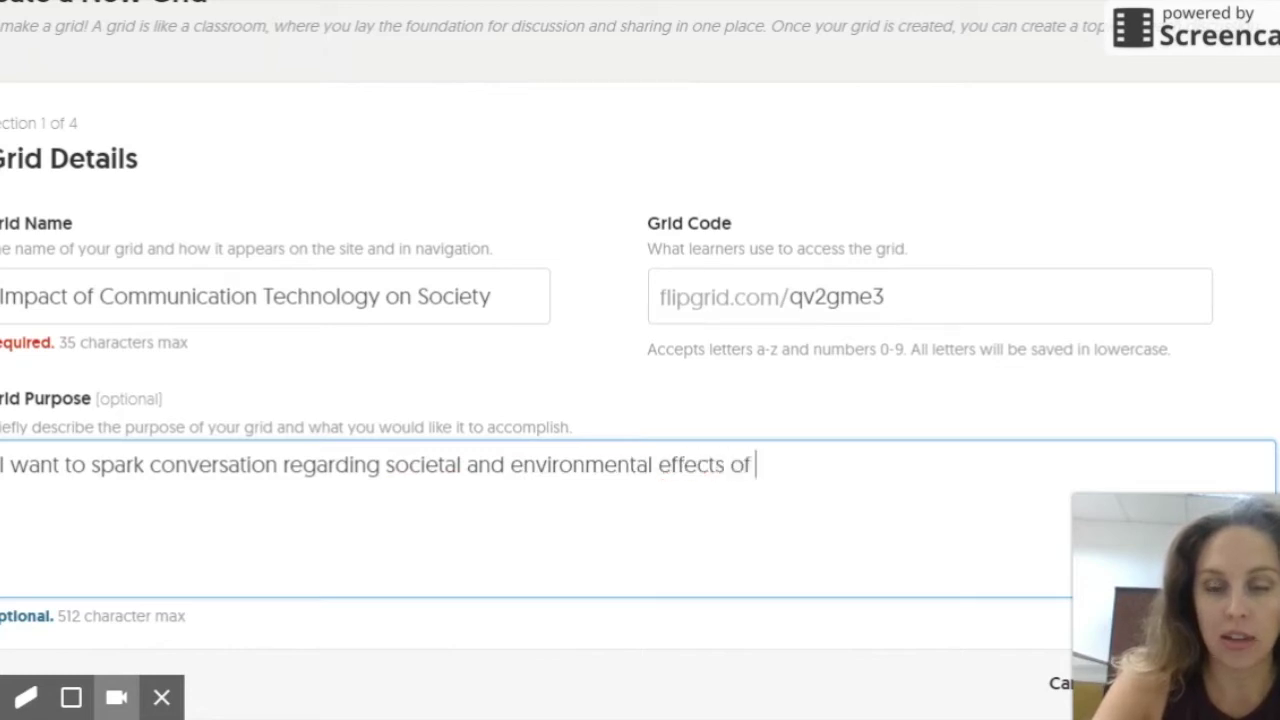
type("communication technoly.")
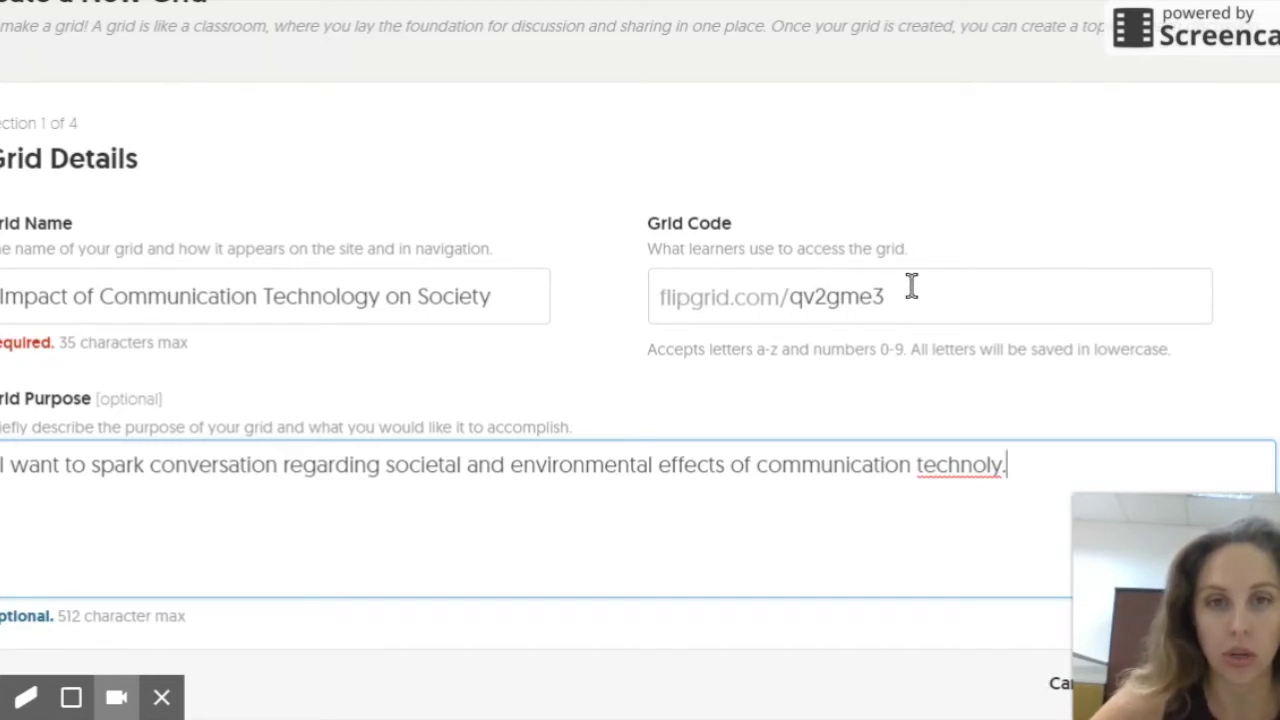
scroll(911, 286, "down", 5)
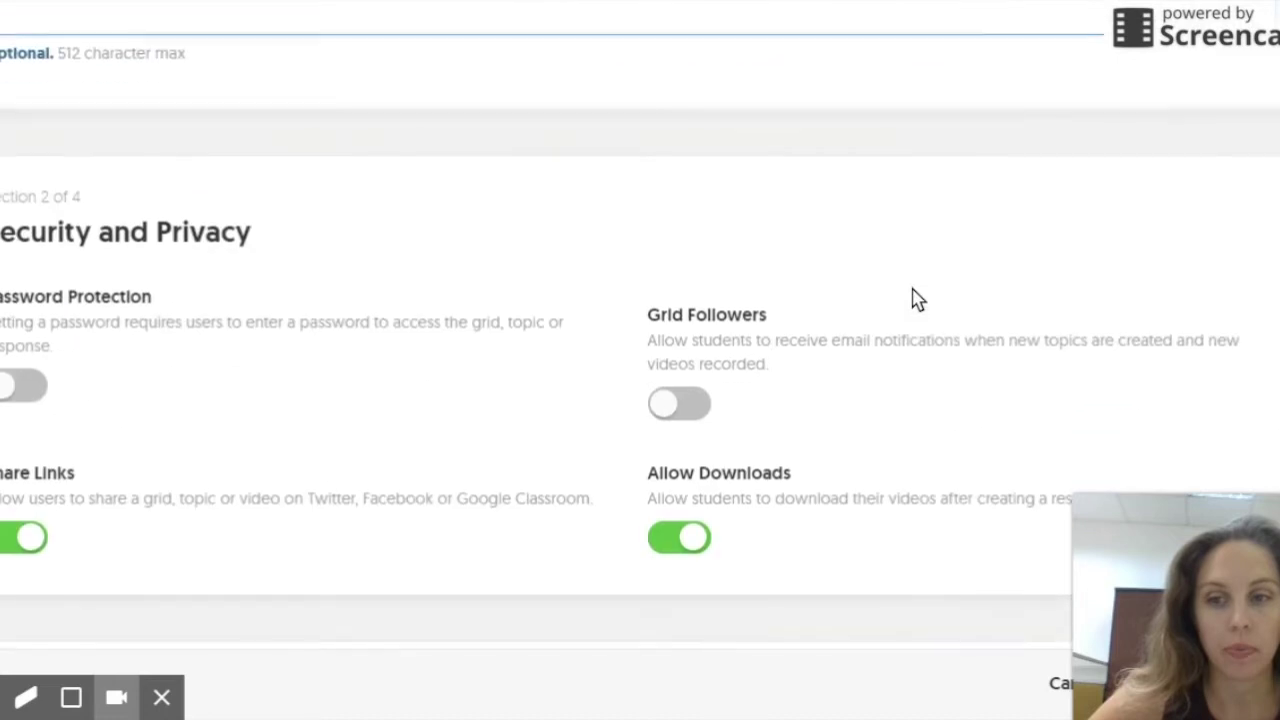
scroll(126, 211, "down", 1)
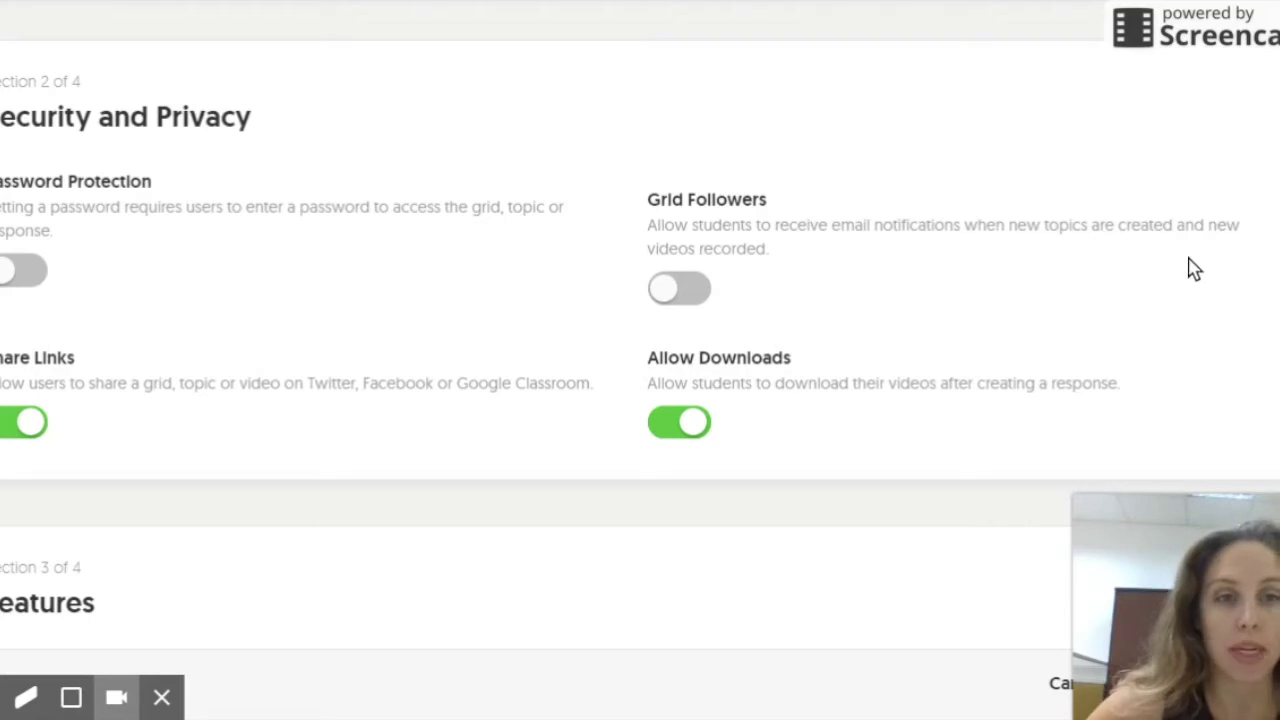
scroll(95, 432, "down", 1)
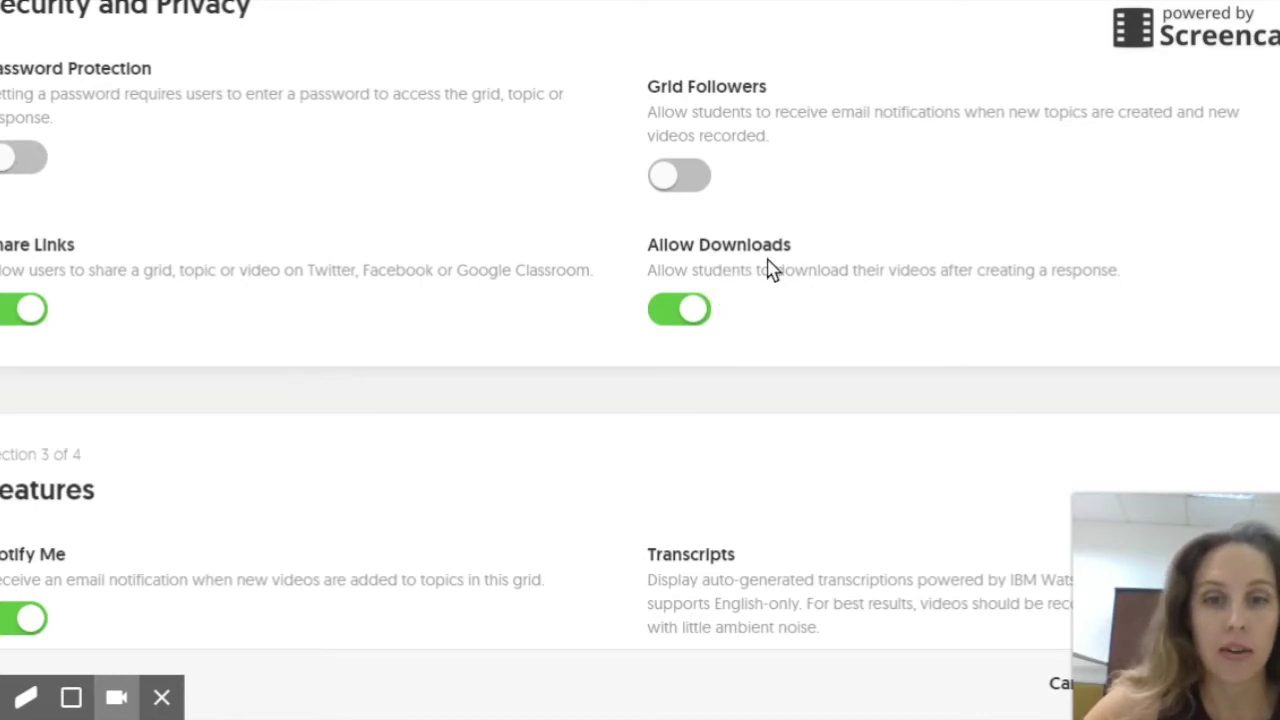
scroll(770, 269, "down", 2)
scroll(770, 269, "down", 2)
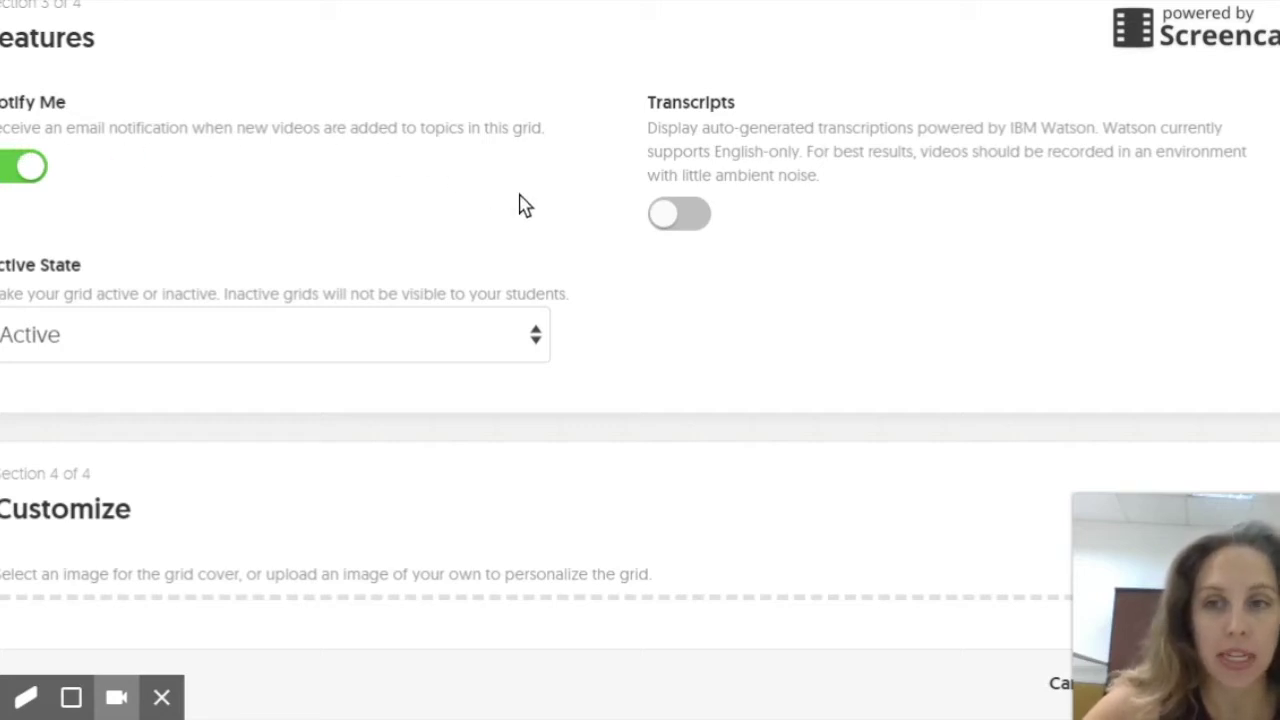
left_click(497, 348)
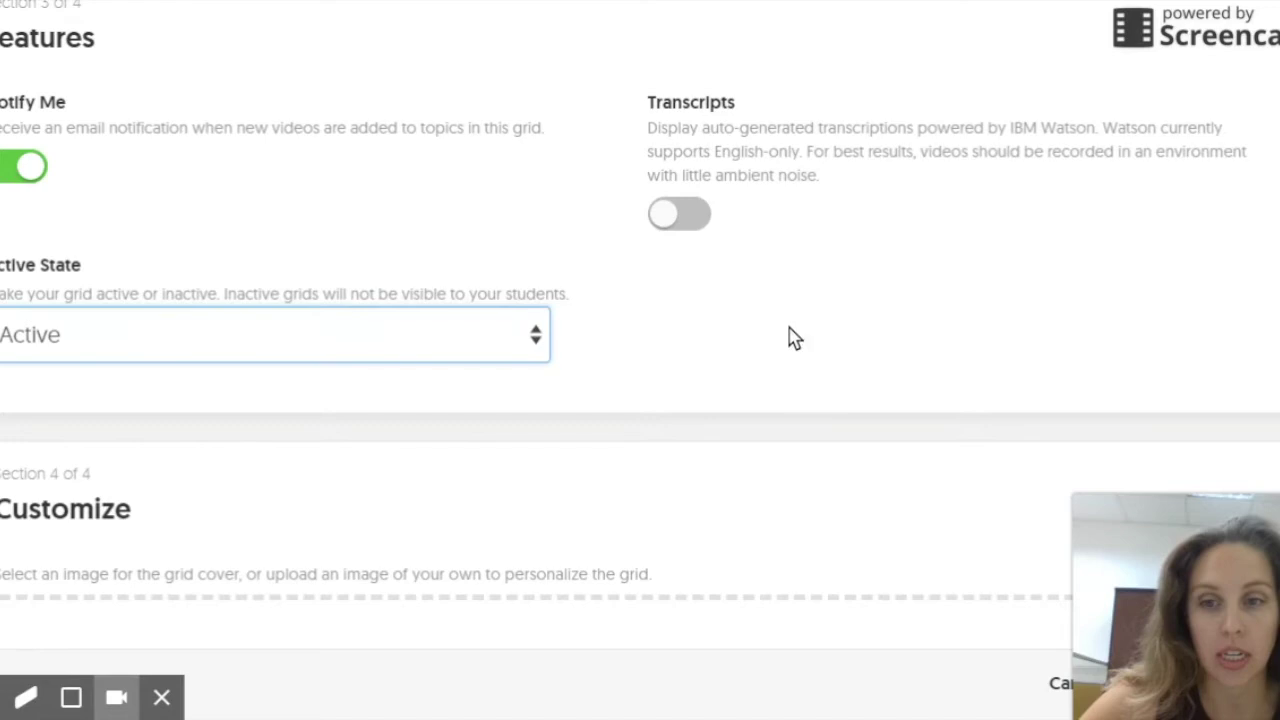
scroll(760, 335, "down", 3)
scroll(672, 508, "down", 5)
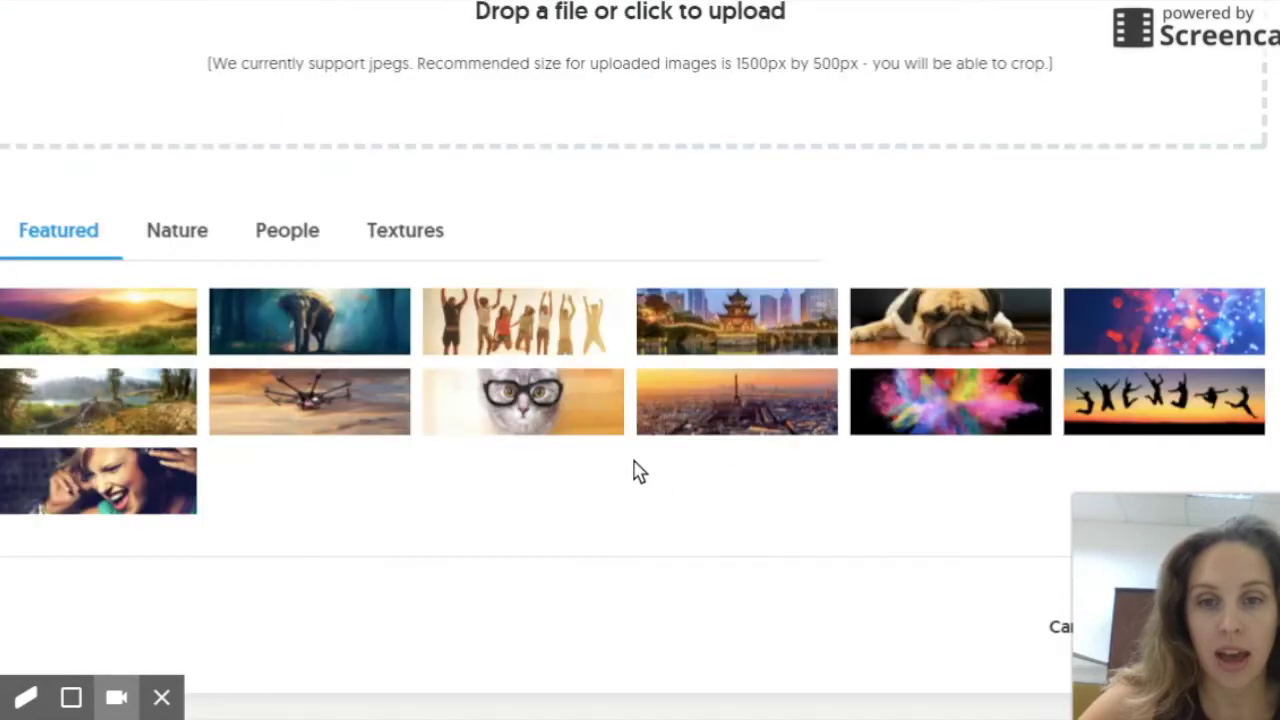
Step: Use the Featured laughing woman with headphones as the header image and create the grid
scroll(634, 469, "up", 4)
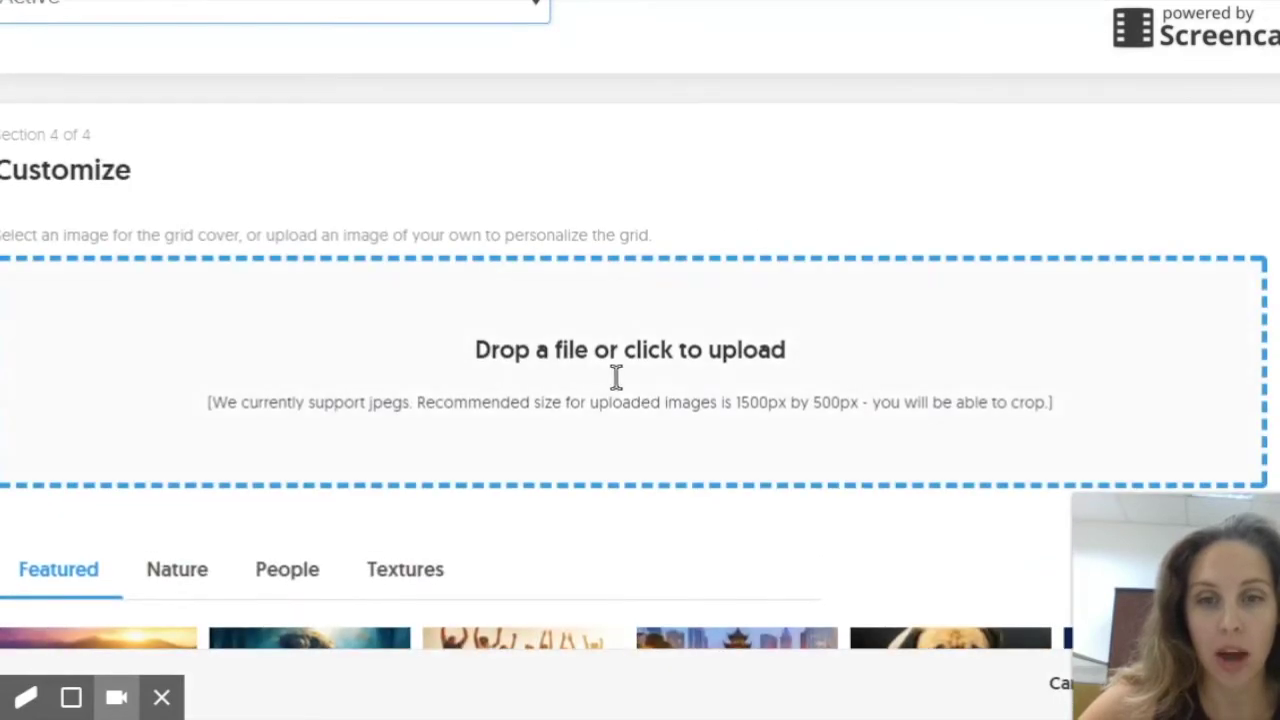
scroll(614, 375, "down", 5)
left_click(190, 123)
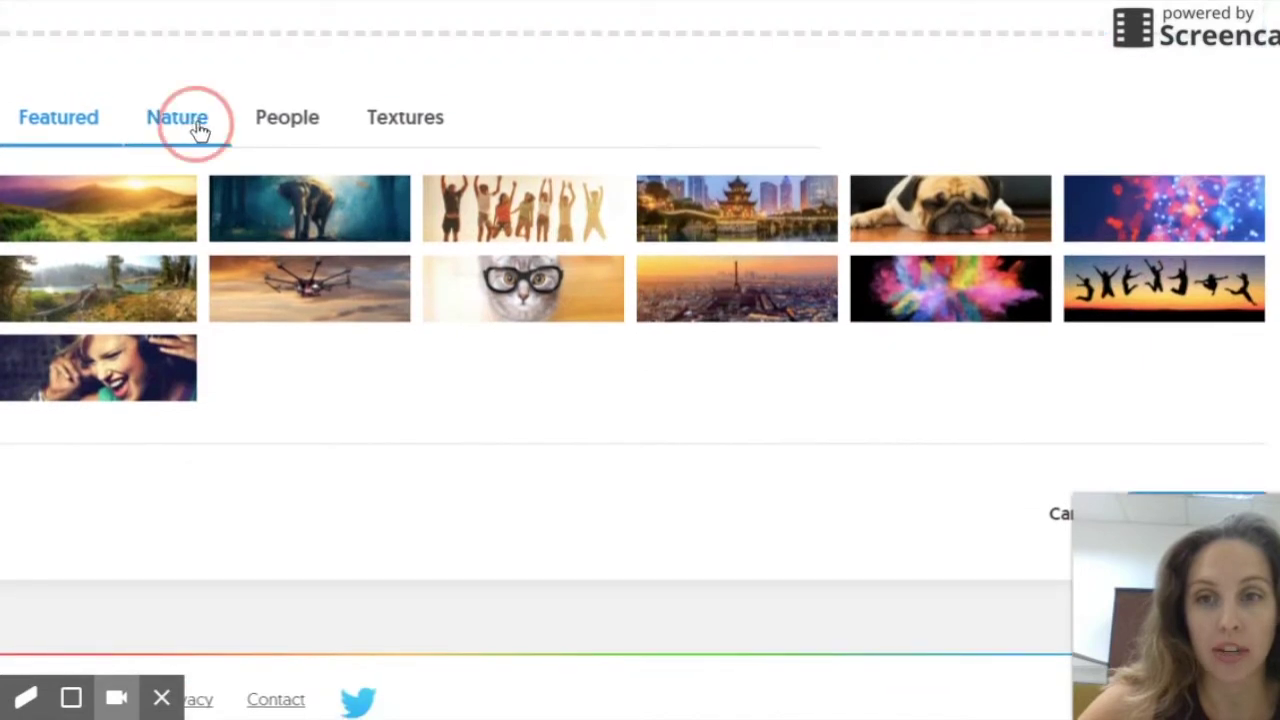
left_click(299, 129)
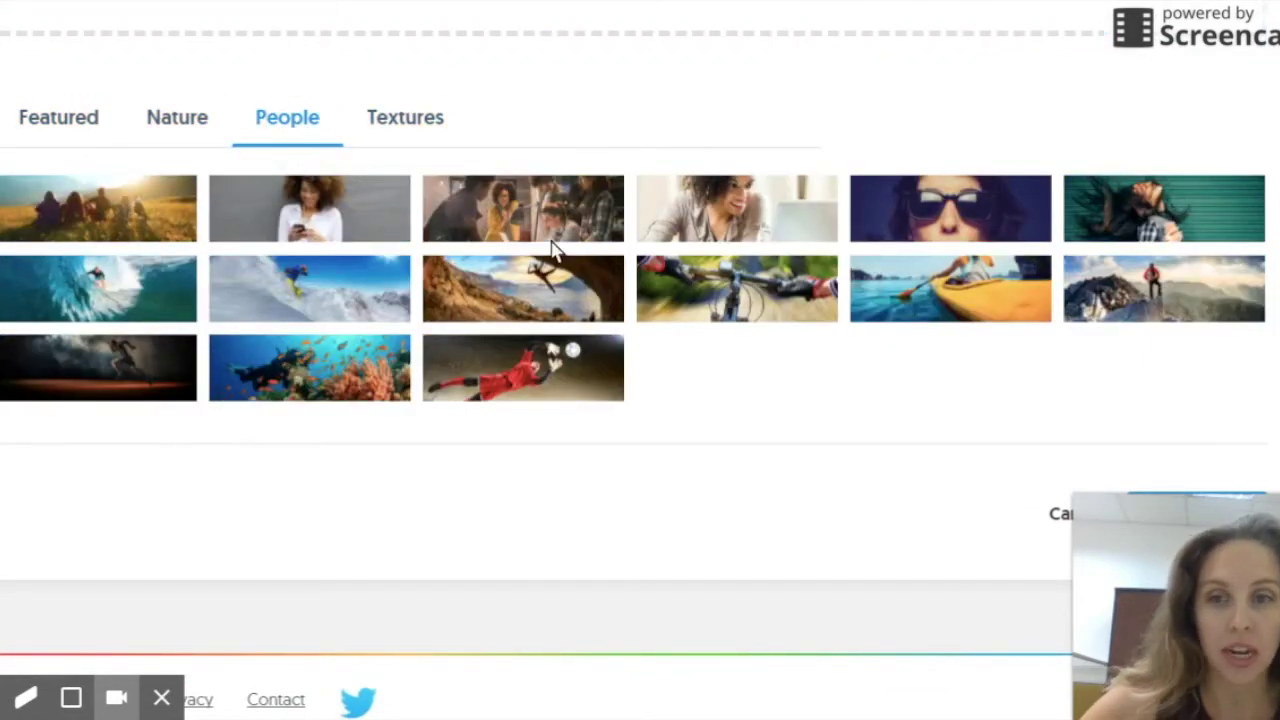
left_click(78, 128)
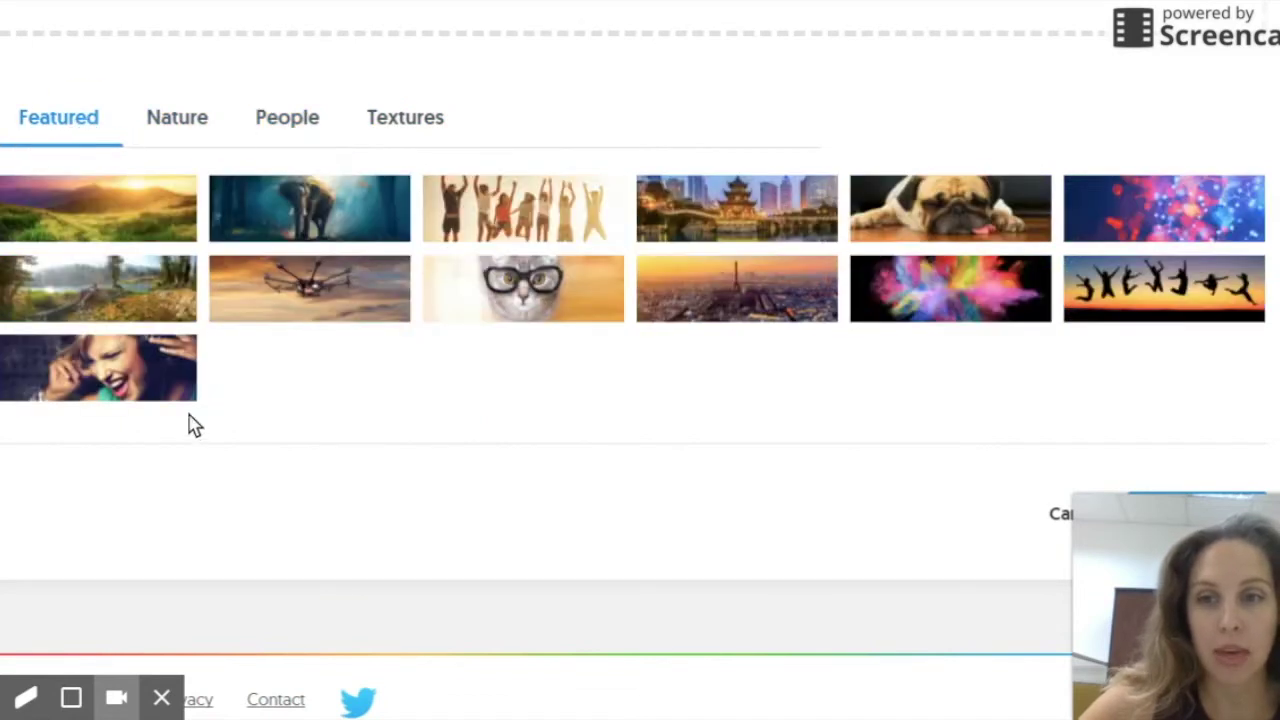
left_click(160, 356)
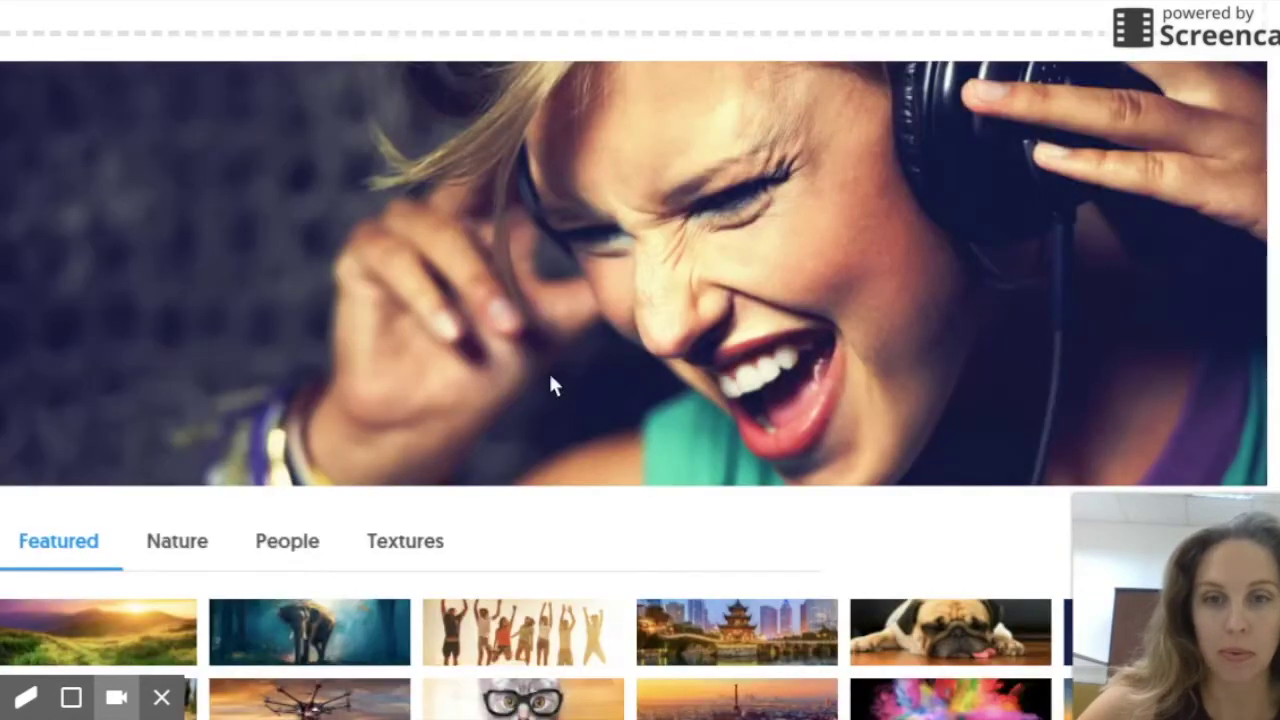
scroll(720, 337, "down", 5)
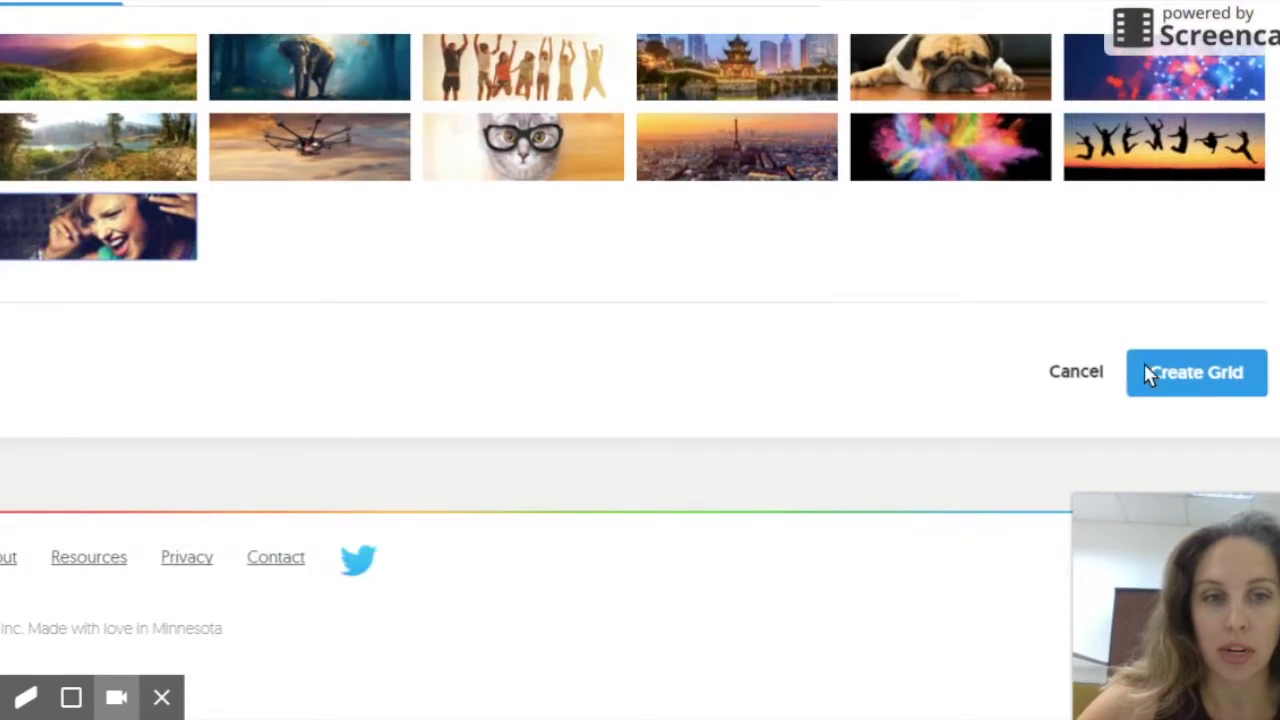
left_click(1178, 378)
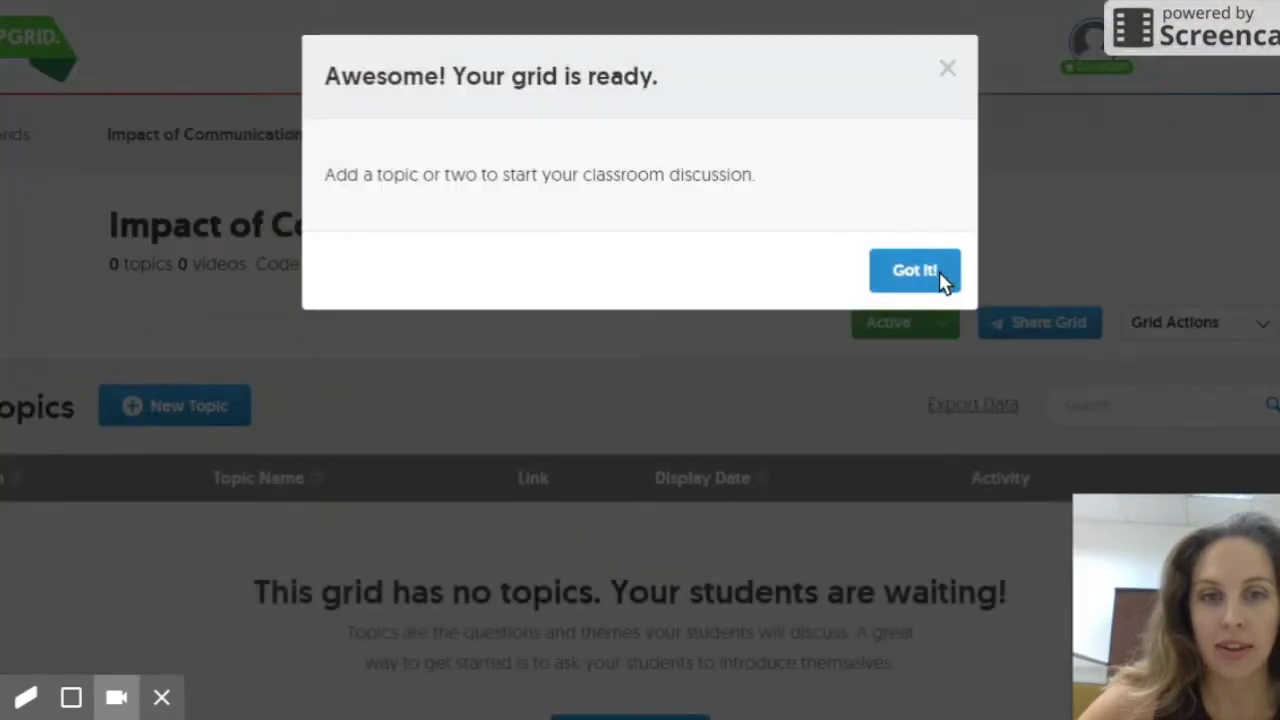
Step: Dismiss the new-grid notice and review the grid page showing 0 topics and 0 videos
left_click(914, 271)
scroll(940, 280, "down", 1)
scroll(940, 280, "down", 2)
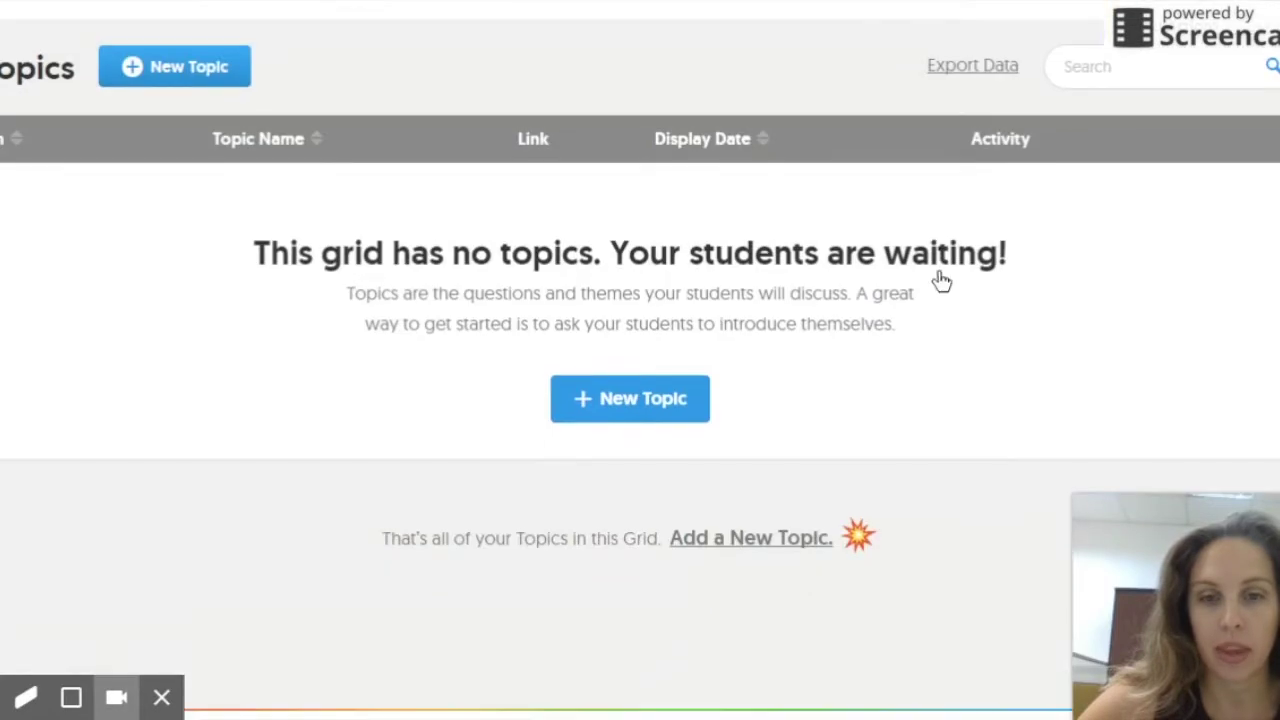
scroll(676, 373, "up", 3)
scroll(676, 370, "down", 2)
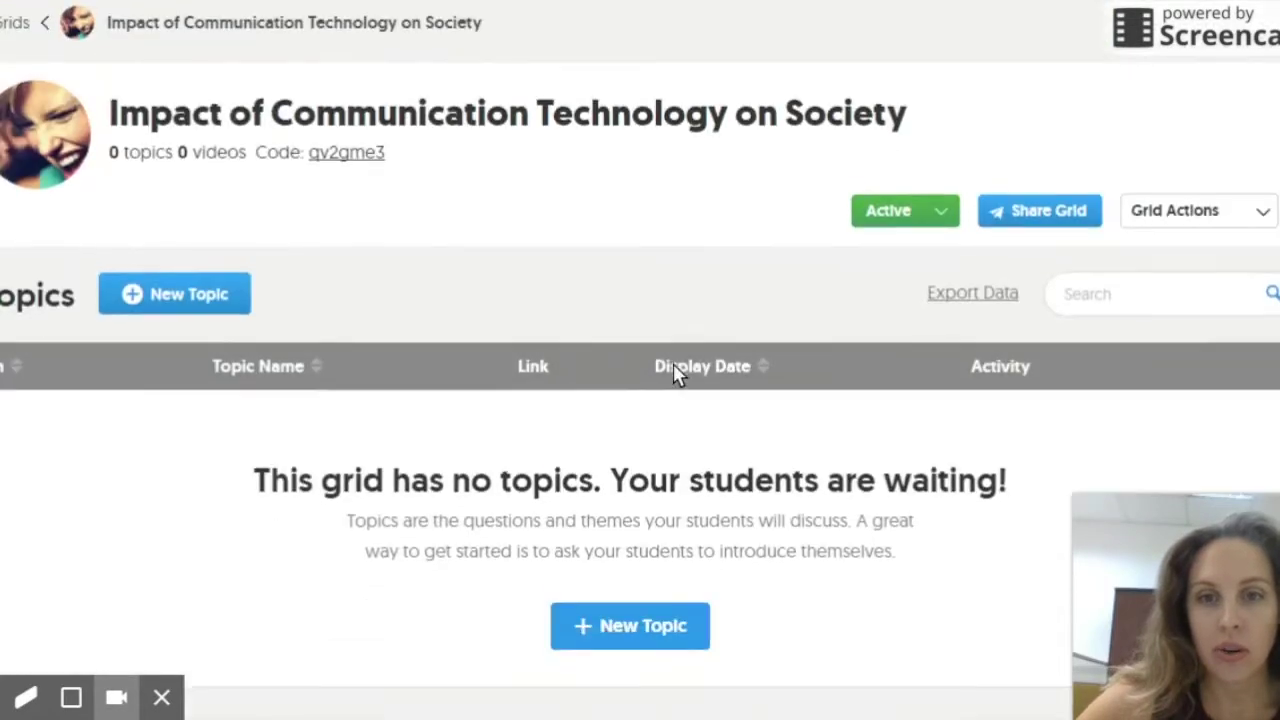
scroll(671, 369, "up", 1)
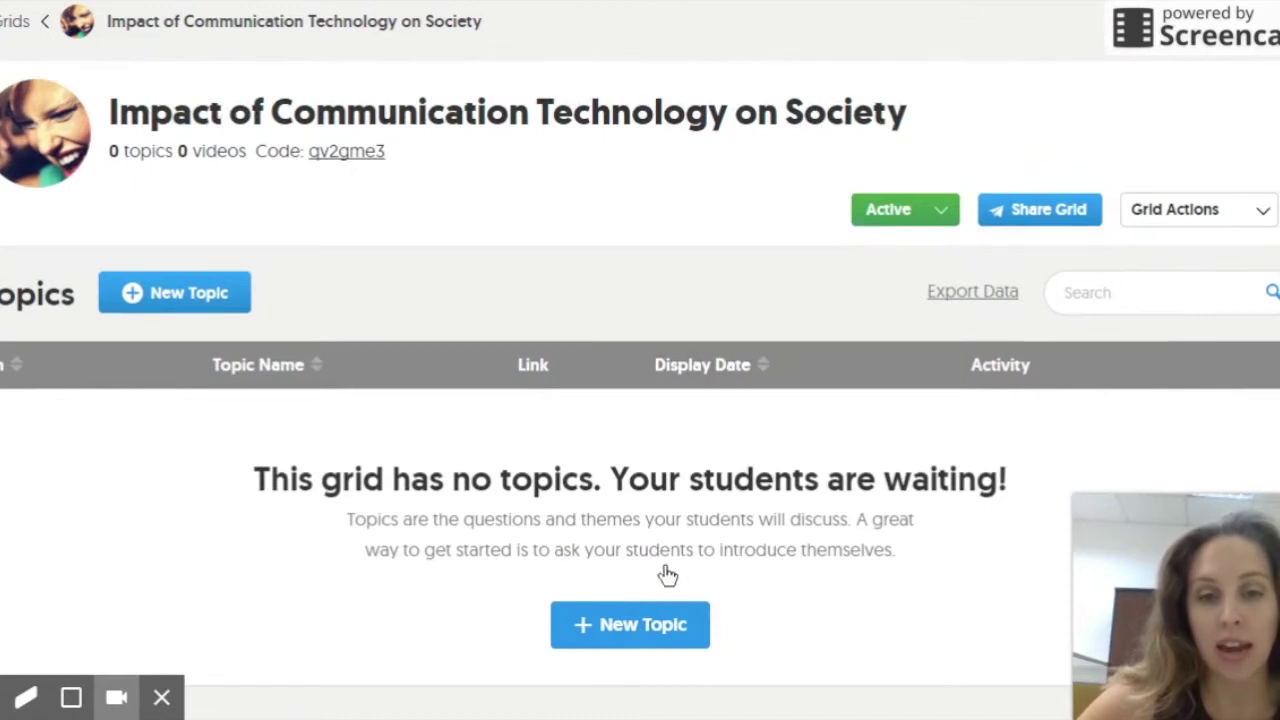
Step: Add a new topic titled 'Social Media', keeping the 1 minute 30 second response time
left_click(650, 630)
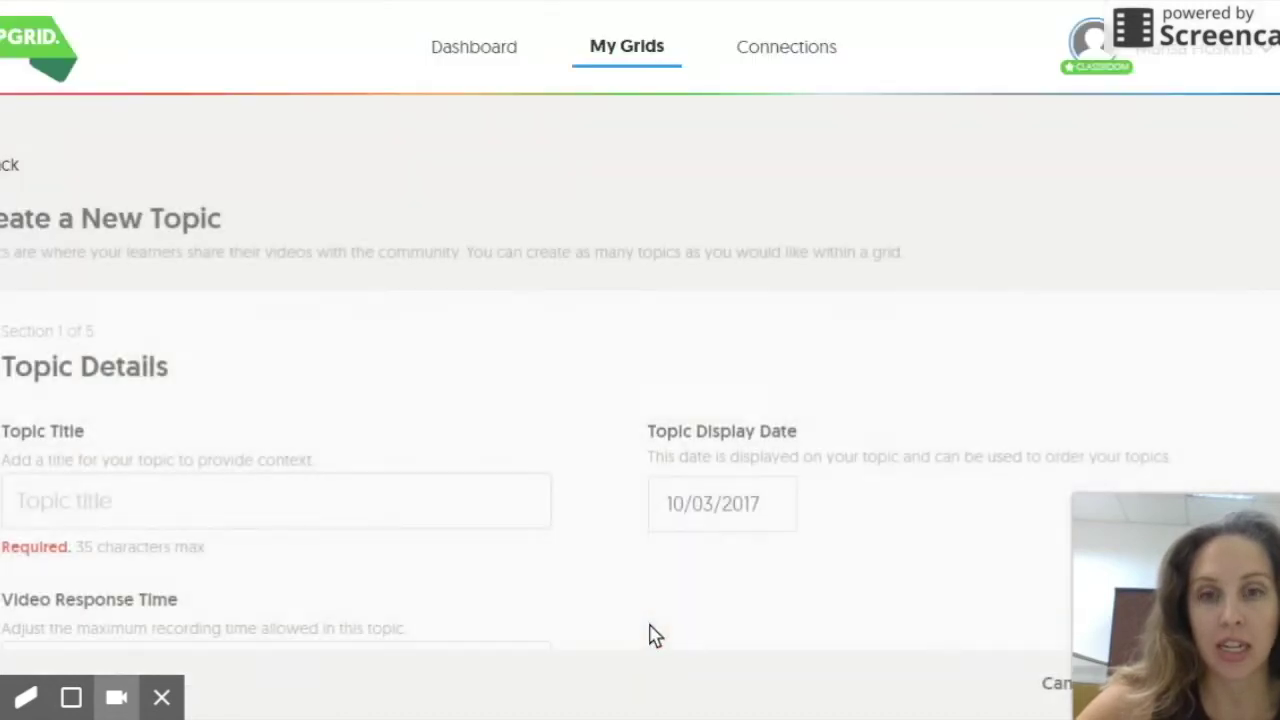
scroll(334, 514, "down", 3)
scroll(640, 360, "up", 3)
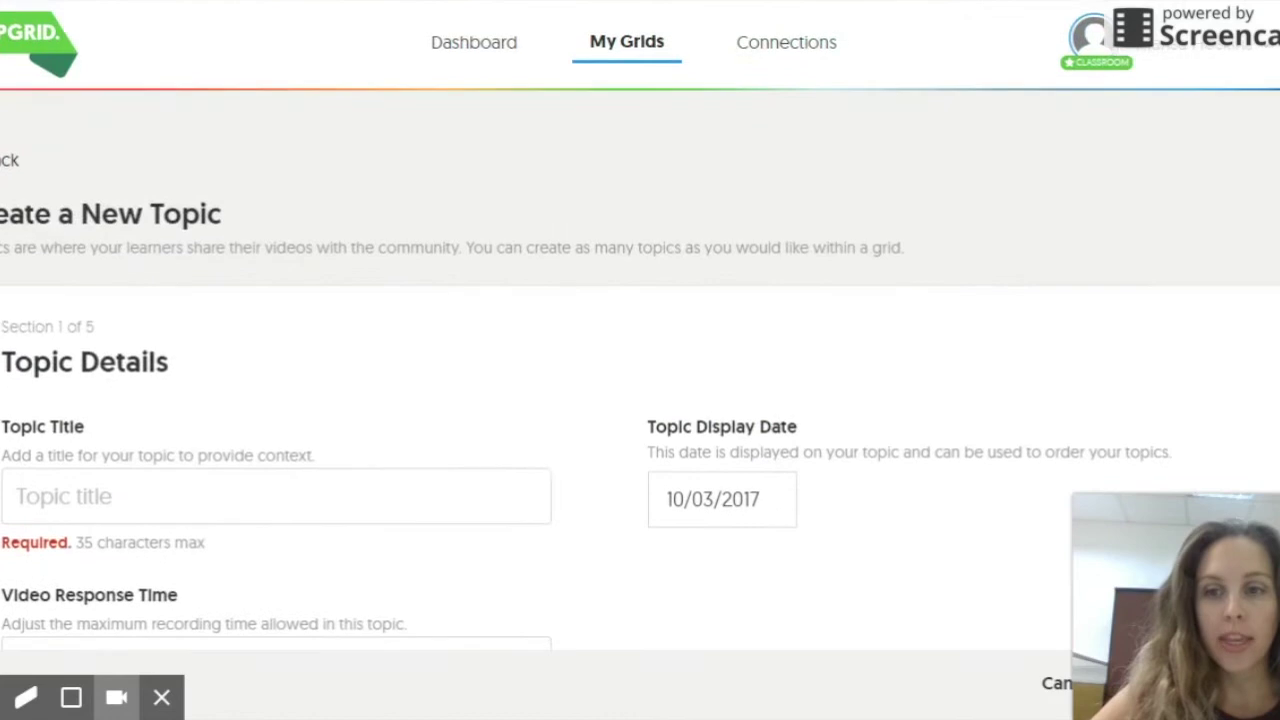
scroll(640, 360, "down", 2)
left_click(300, 274)
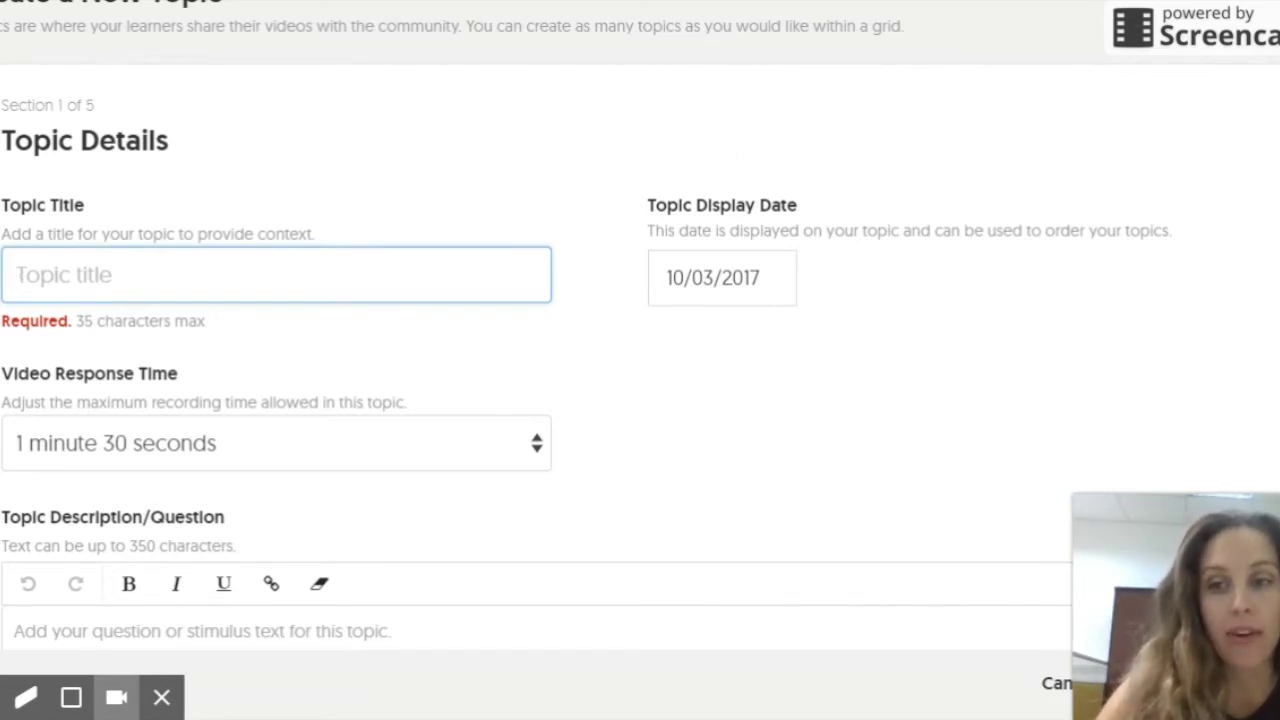
type("Social Media")
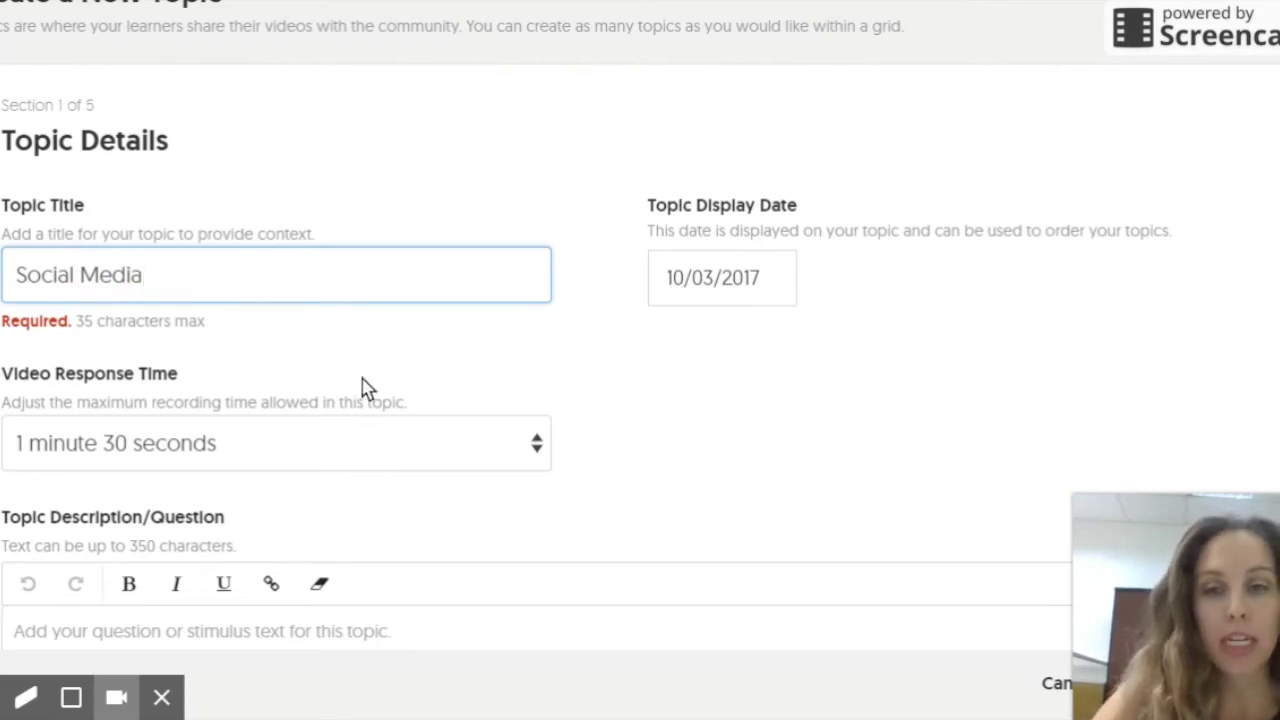
left_click(381, 456)
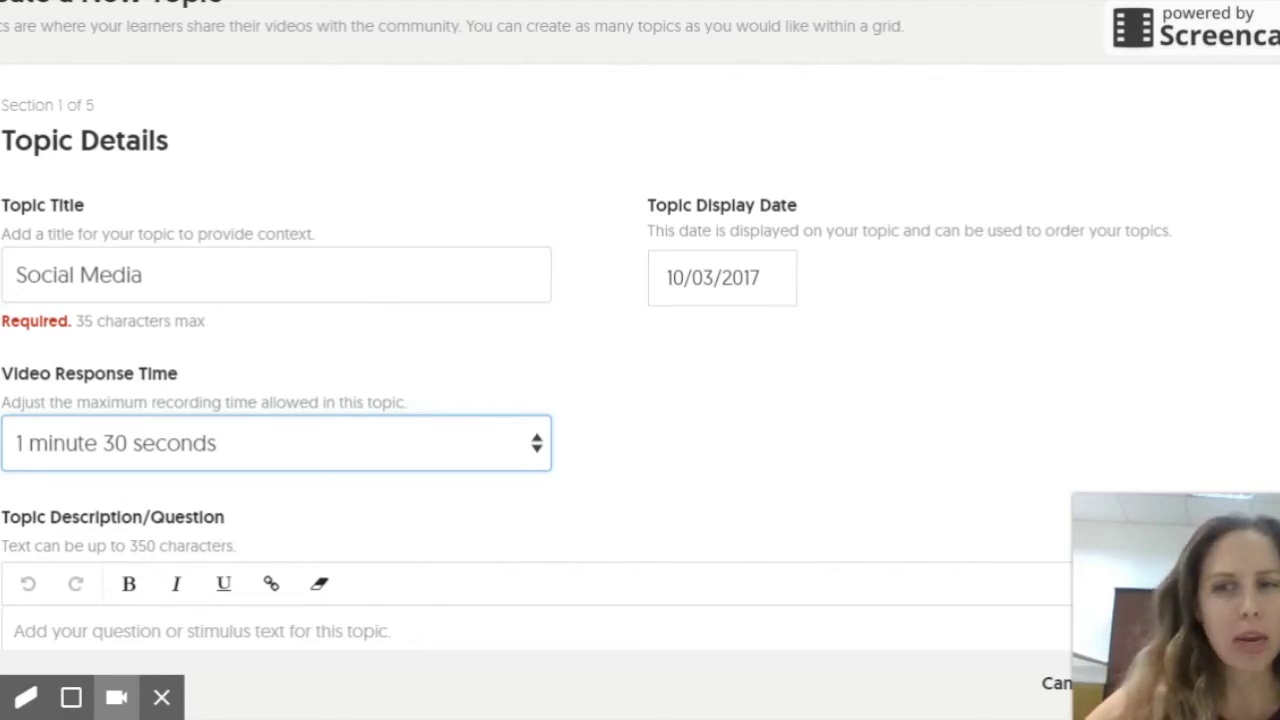
left_click(650, 462)
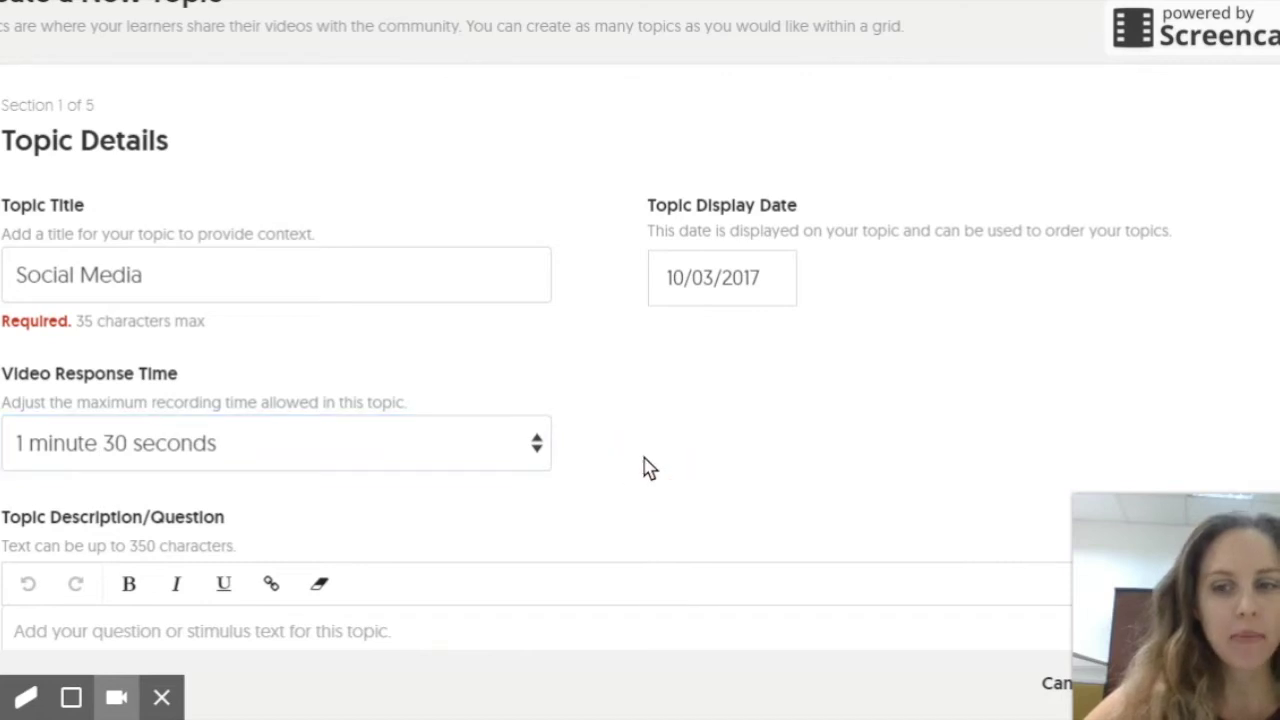
Step: Enter the question 'Do you feel social media impacts your ability to communicate offline' as the description
scroll(620, 465, "down", 2)
left_click(526, 443)
scroll(829, 297, "up", 3)
scroll(829, 298, "down", 2)
scroll(829, 298, "down", 1)
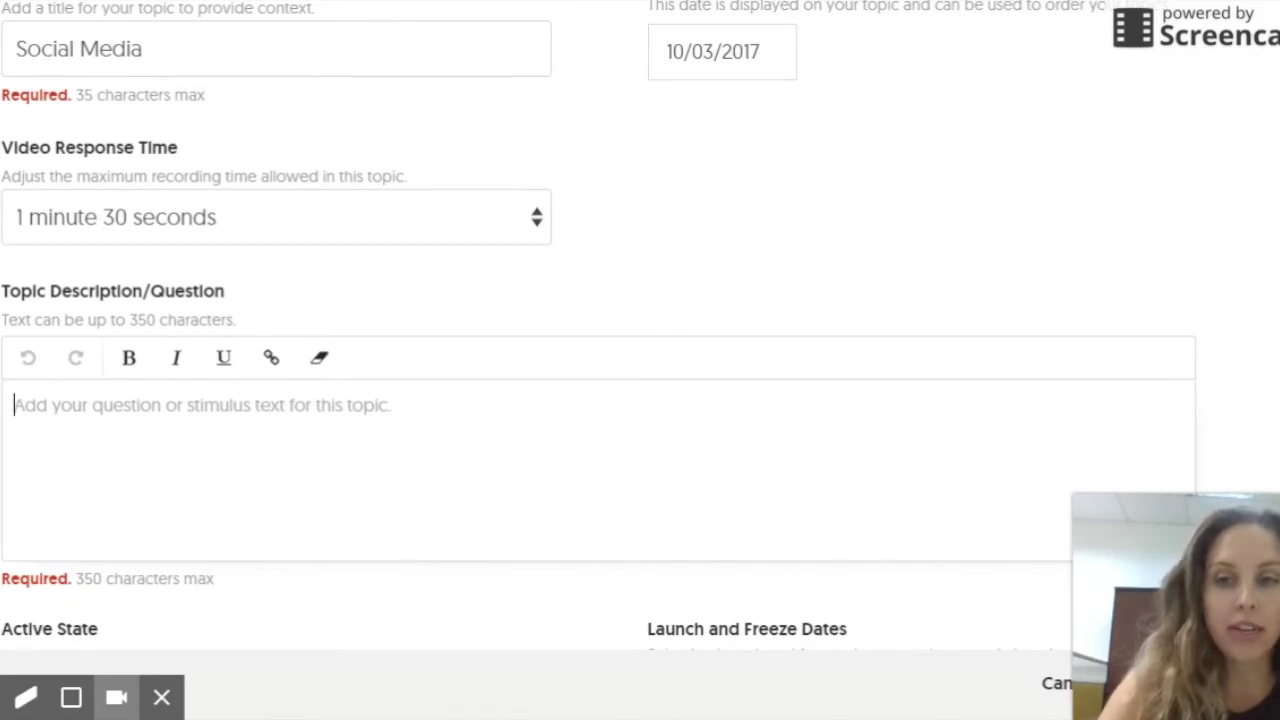
type("Do you f")
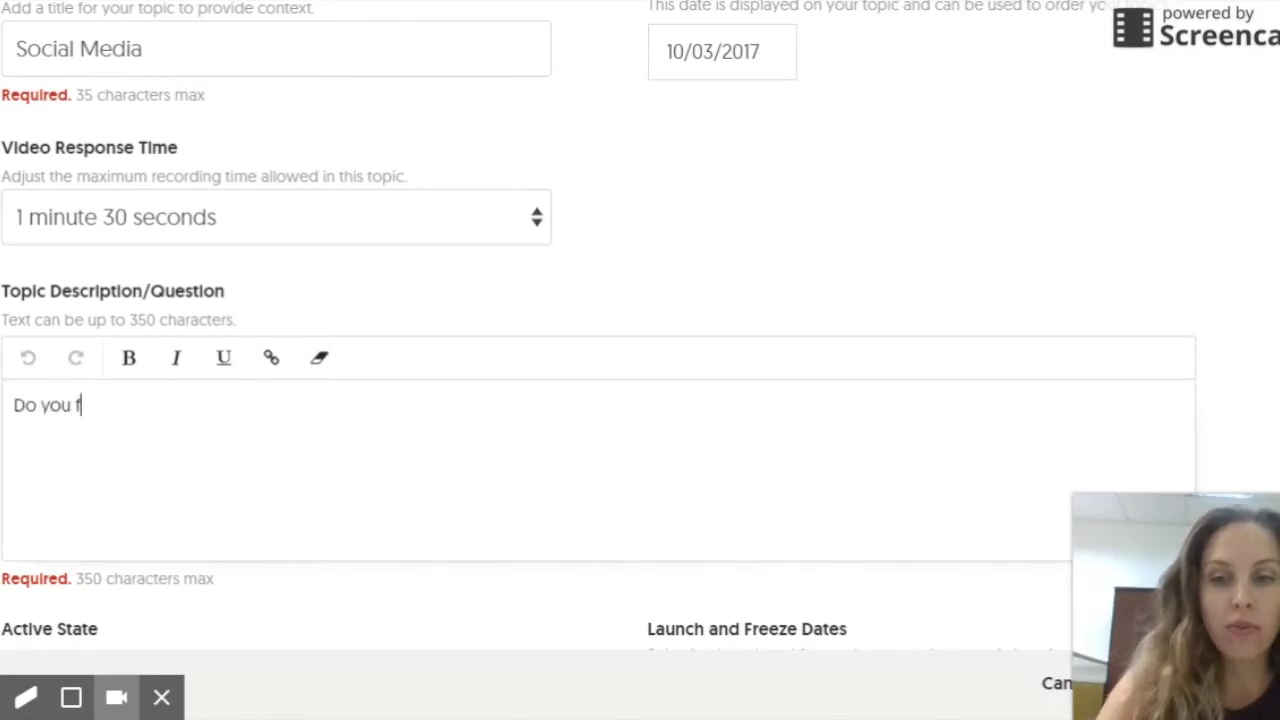
type("eel social ")
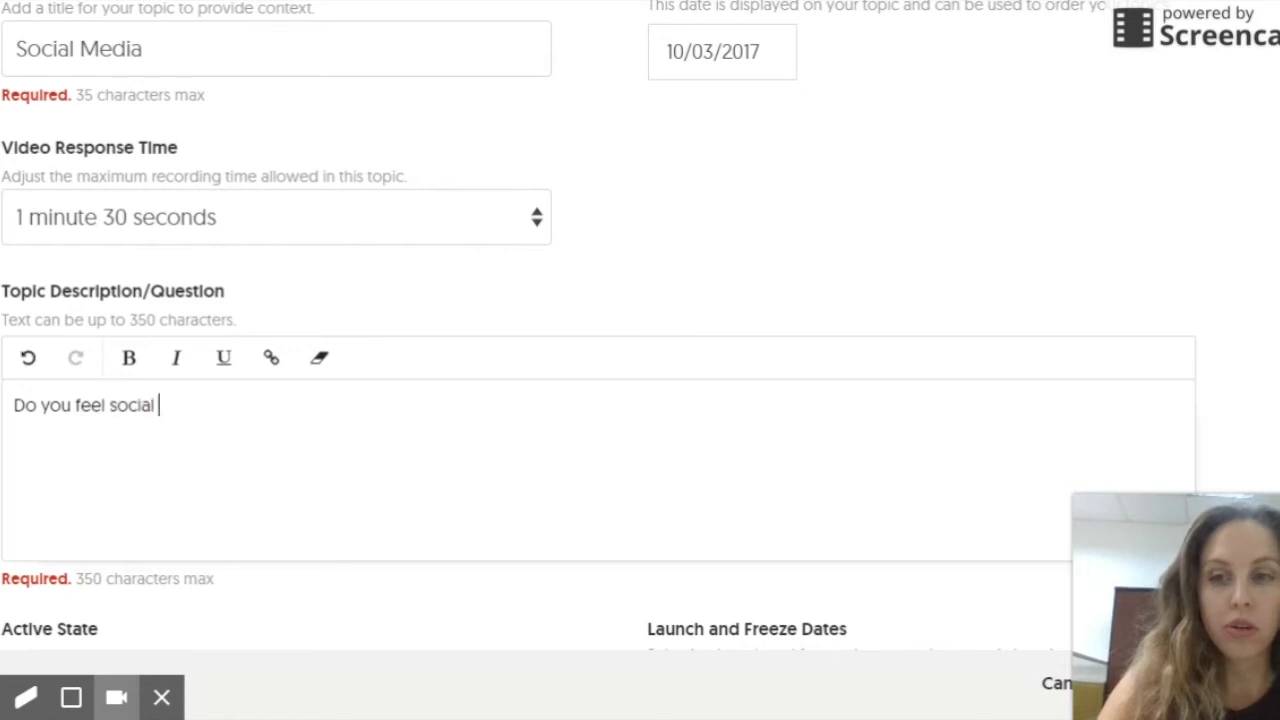
type("media impacts ov")
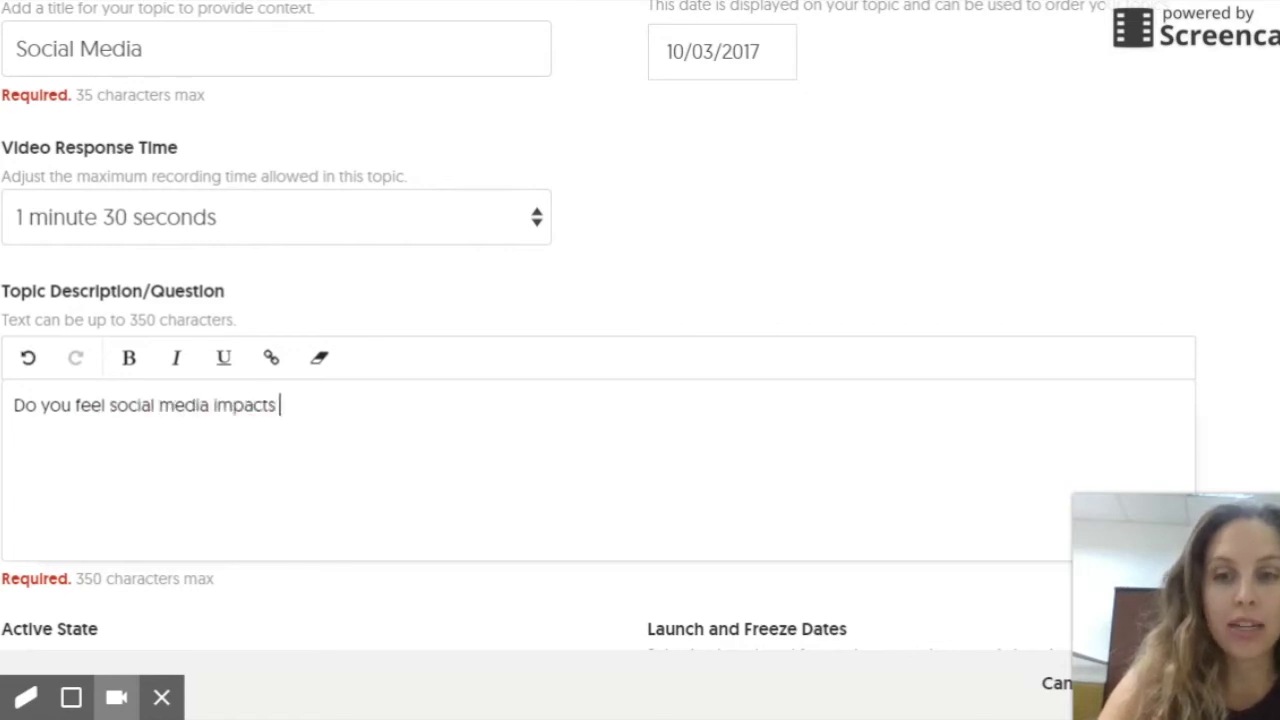
key("BackSpace")
key("BackSpace")
type("your abil")
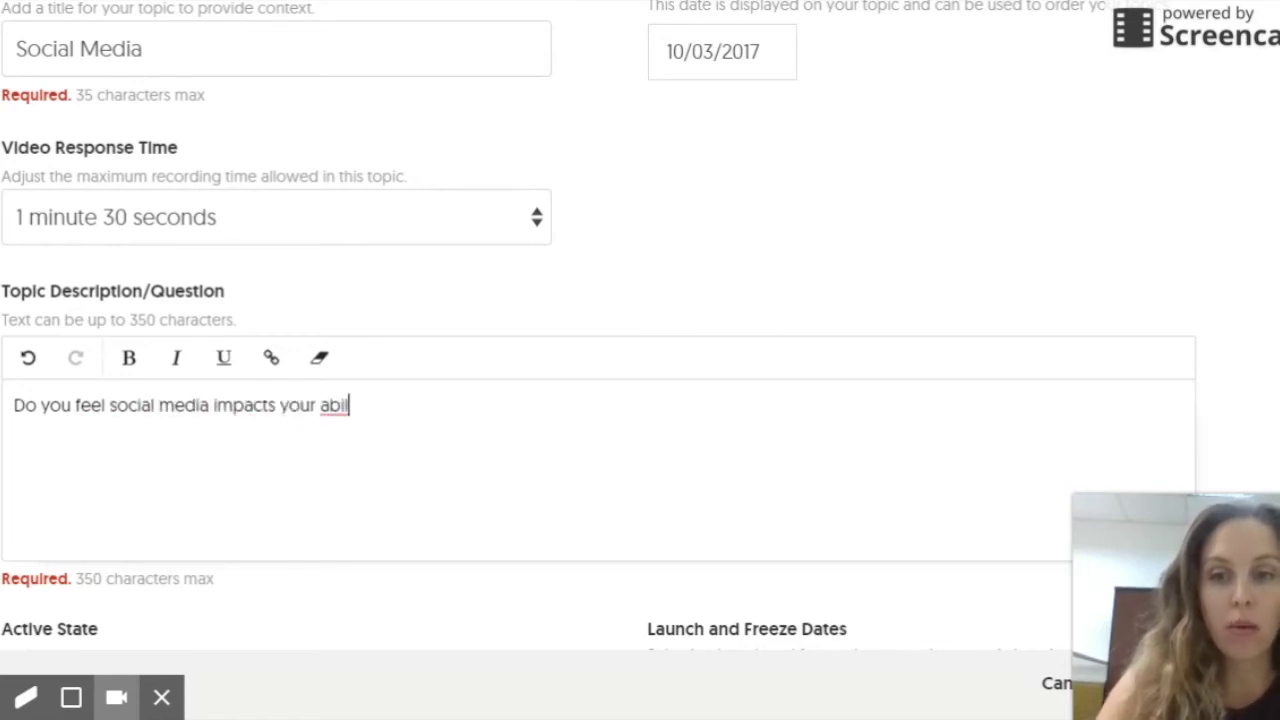
type("ity to commun")
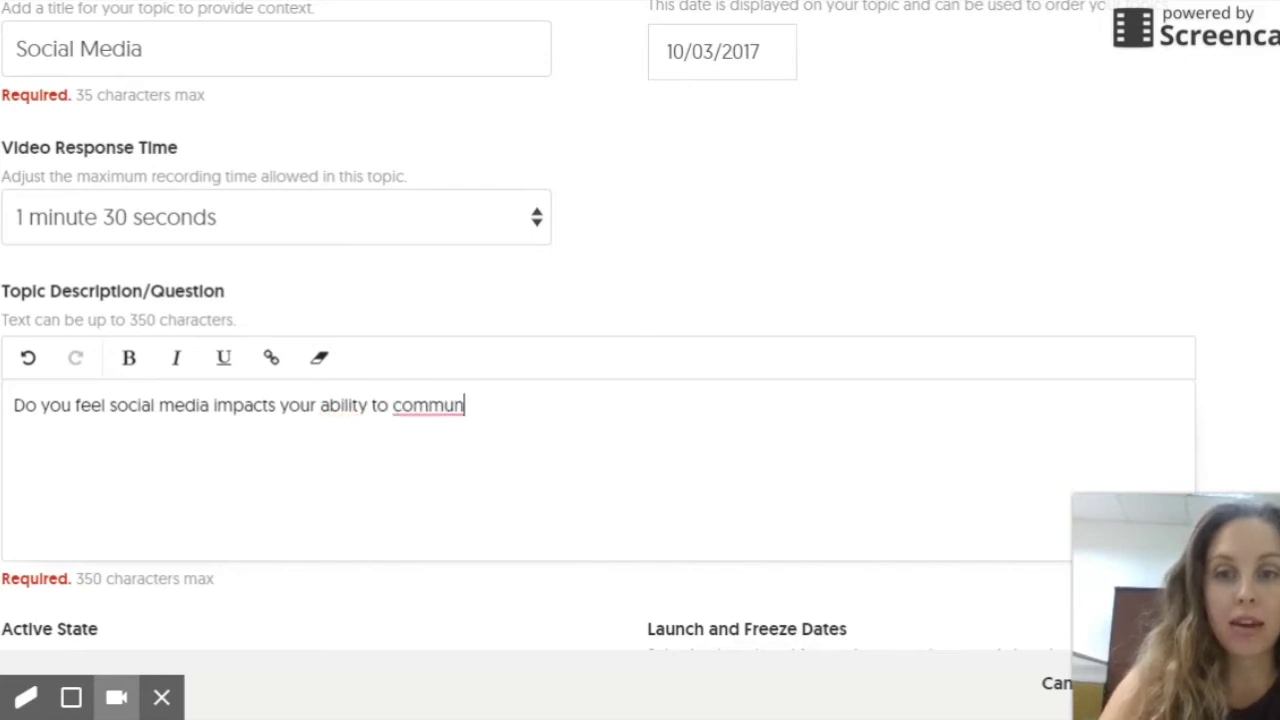
type("icate offline>")
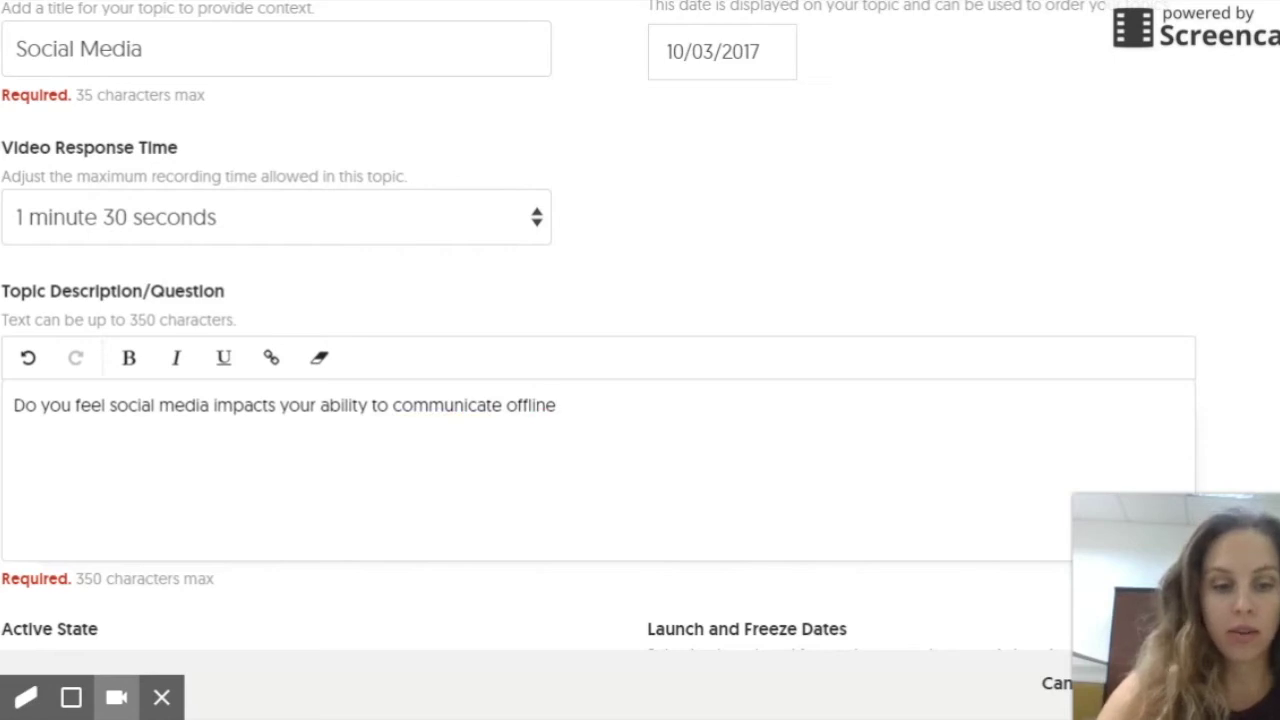
Step: Look over Active State, Topic Resources, Attachment and Response Features, leaving them at defaults
scroll(766, 463, "down", 4)
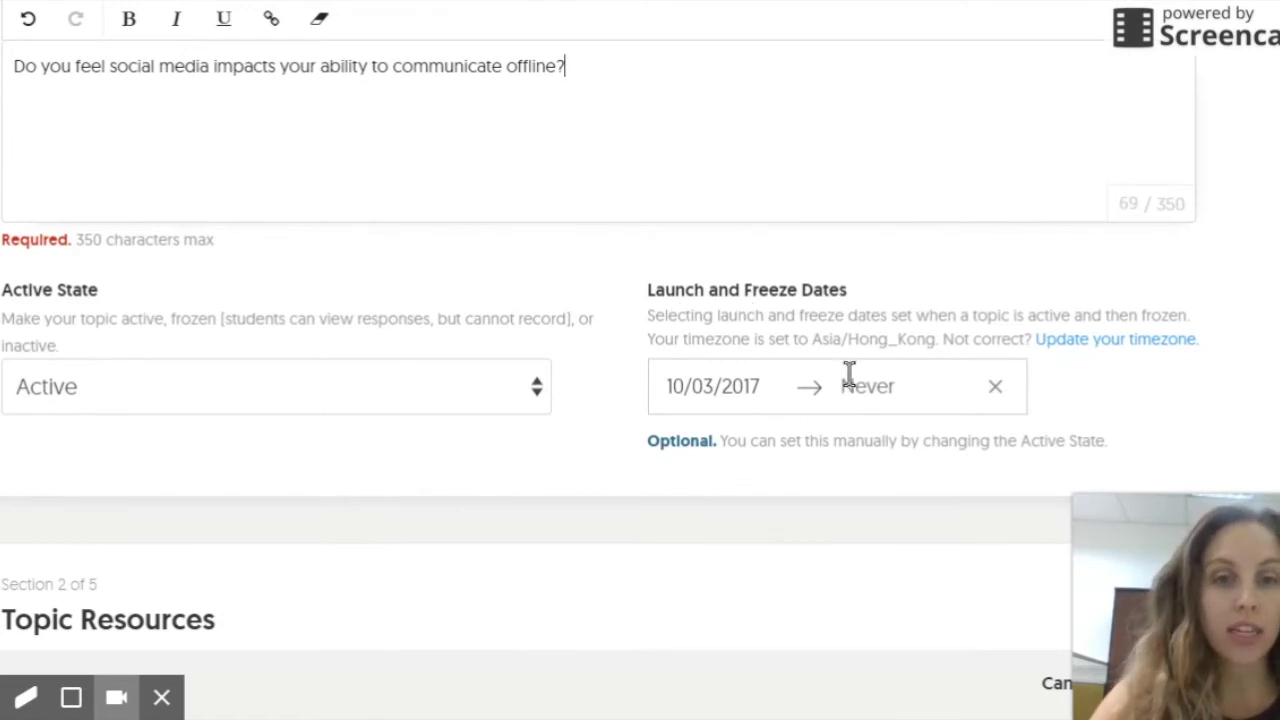
scroll(852, 385, "up", 1)
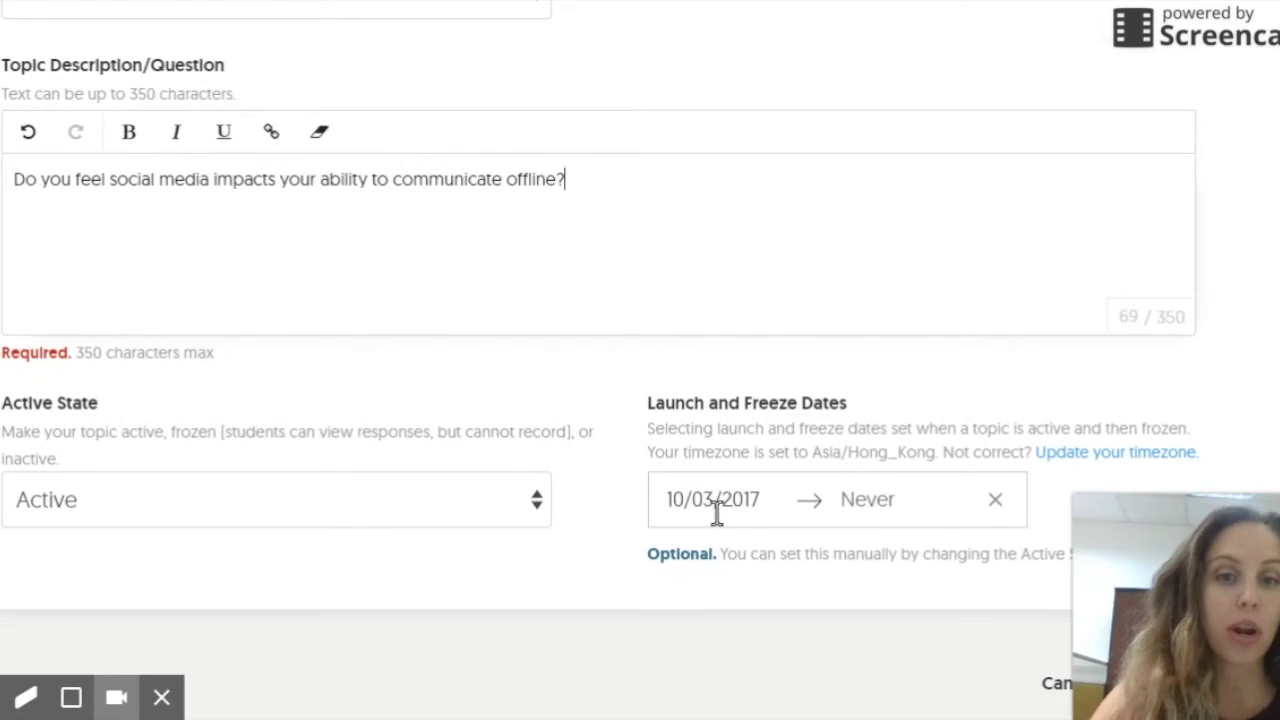
scroll(715, 480, "down", 4)
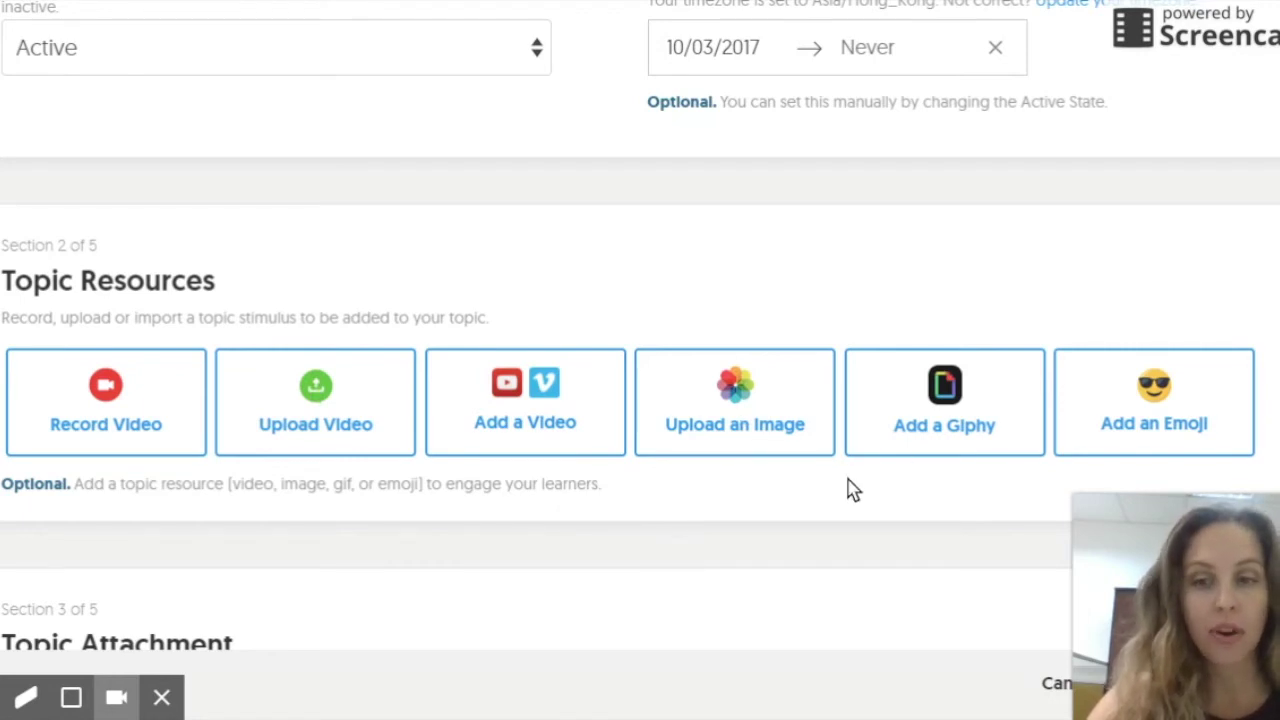
scroll(850, 488, "down", 5)
scroll(851, 481, "down", 1)
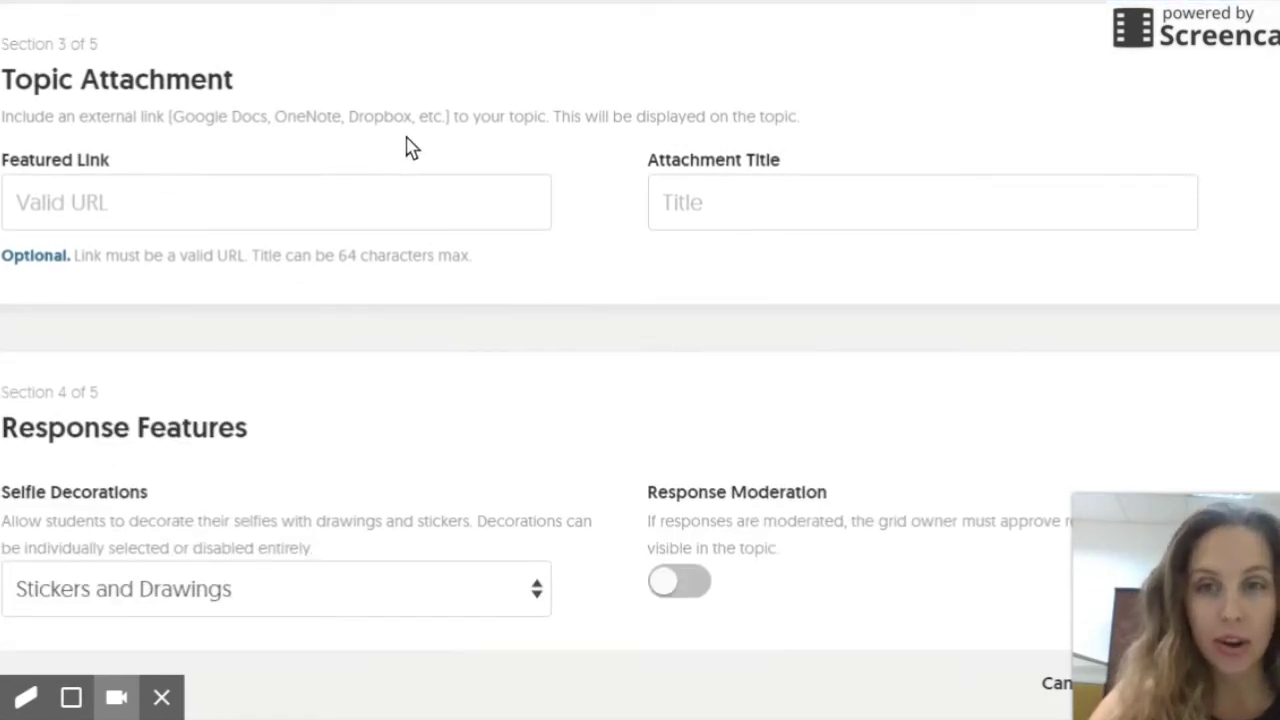
scroll(608, 128, "down", 1)
scroll(615, 128, "down", 3)
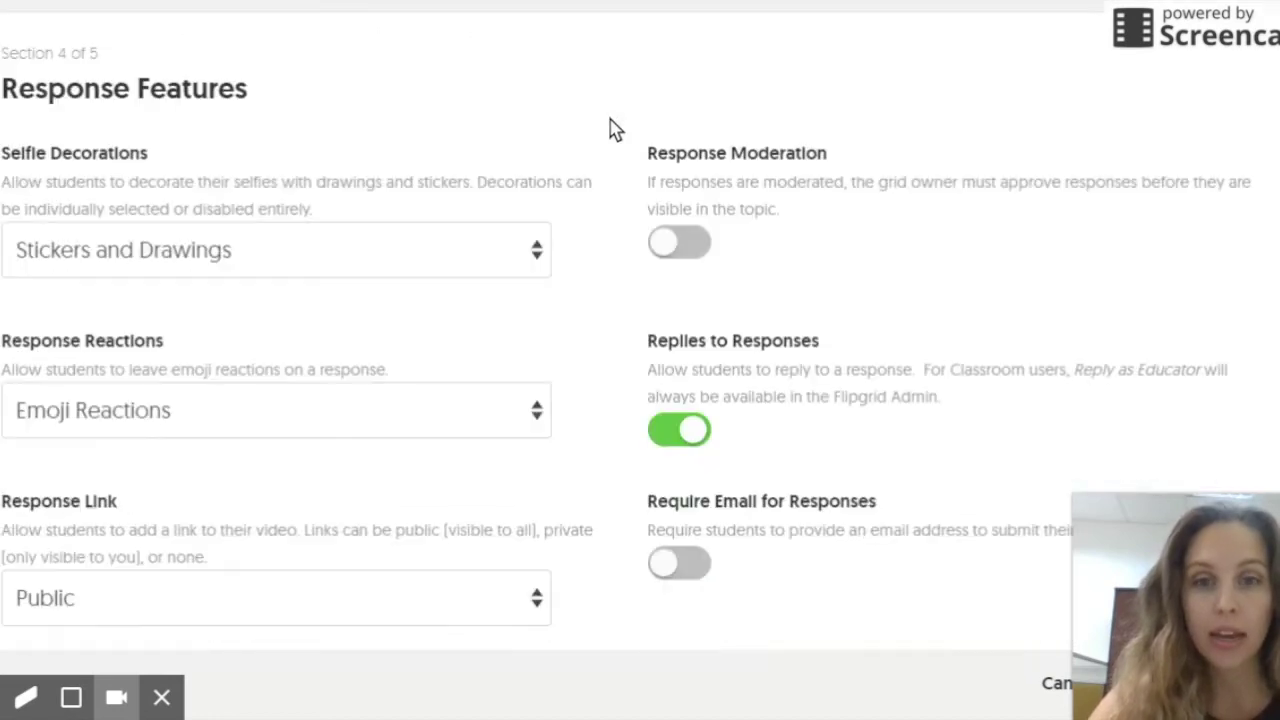
scroll(612, 130, "up", 1)
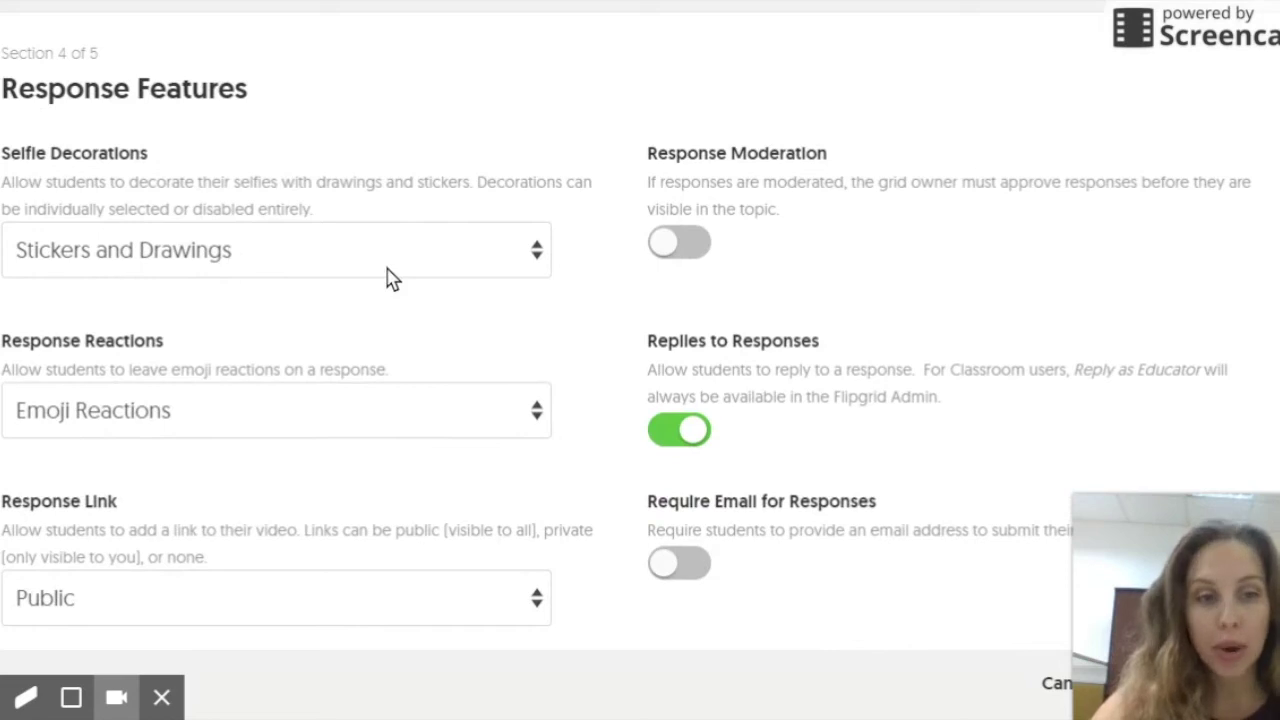
left_click(500, 252)
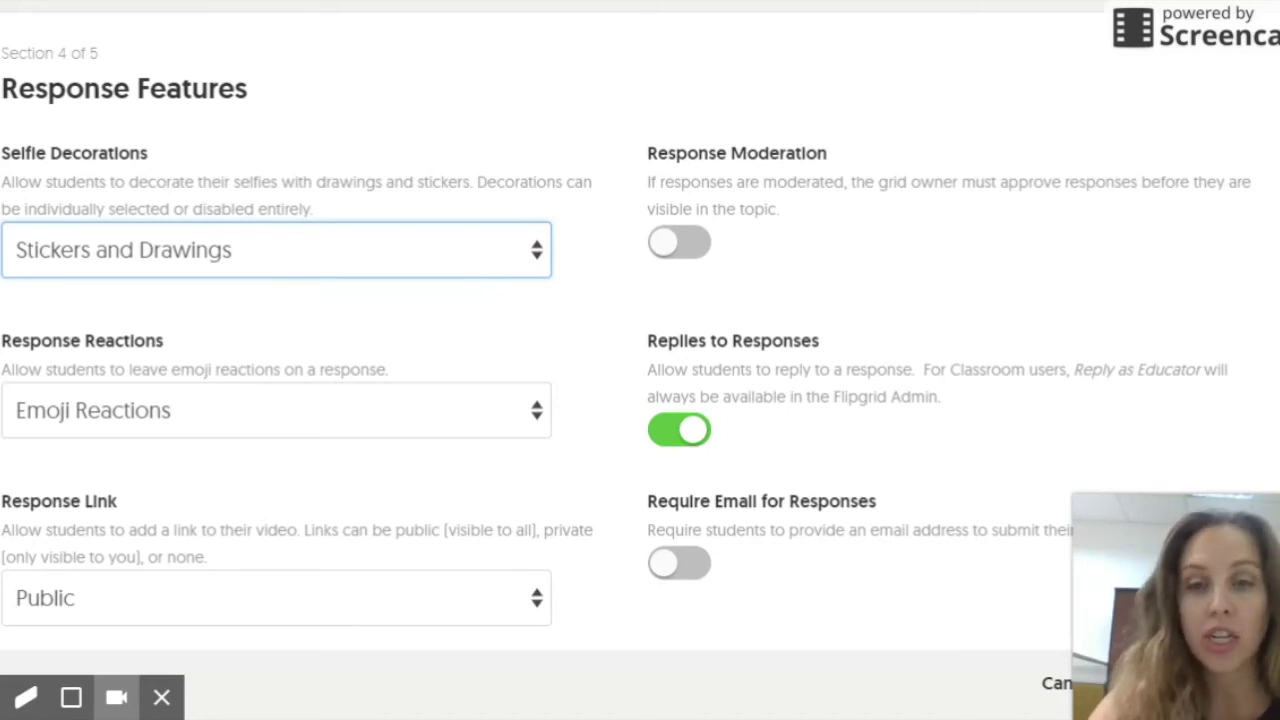
left_click(529, 334)
scroll(506, 250, "down", 1)
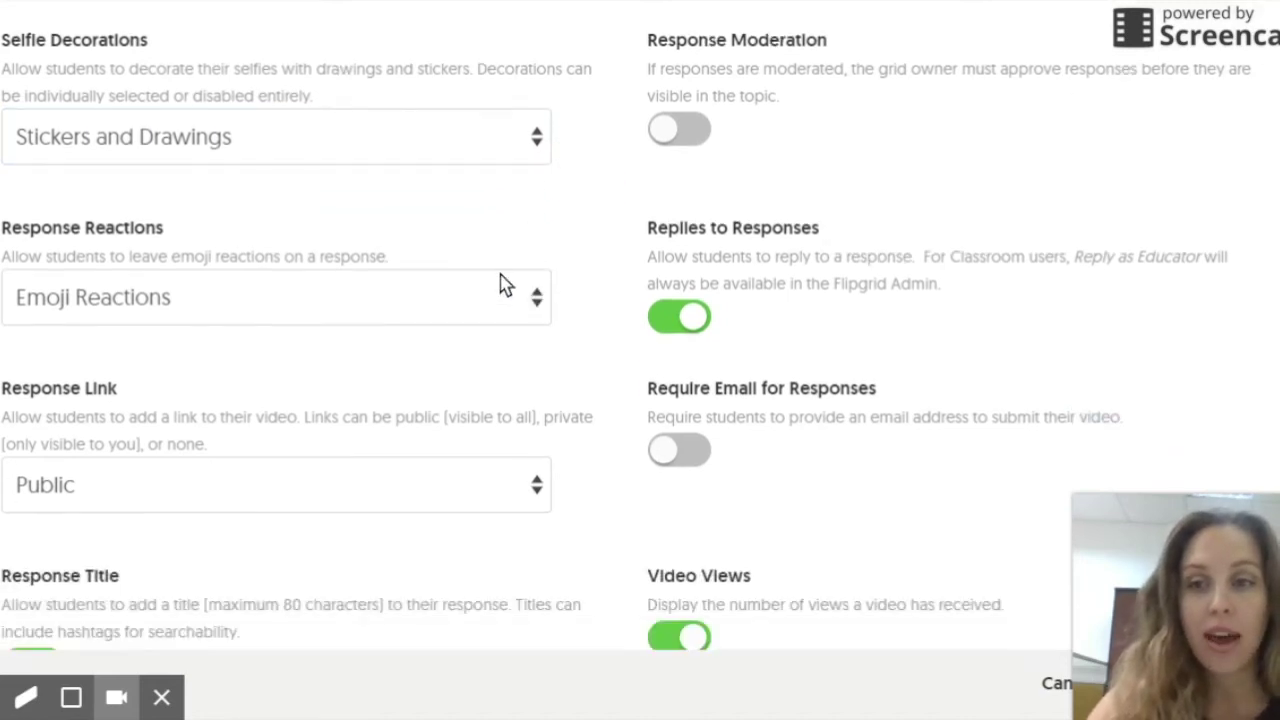
left_click(490, 303)
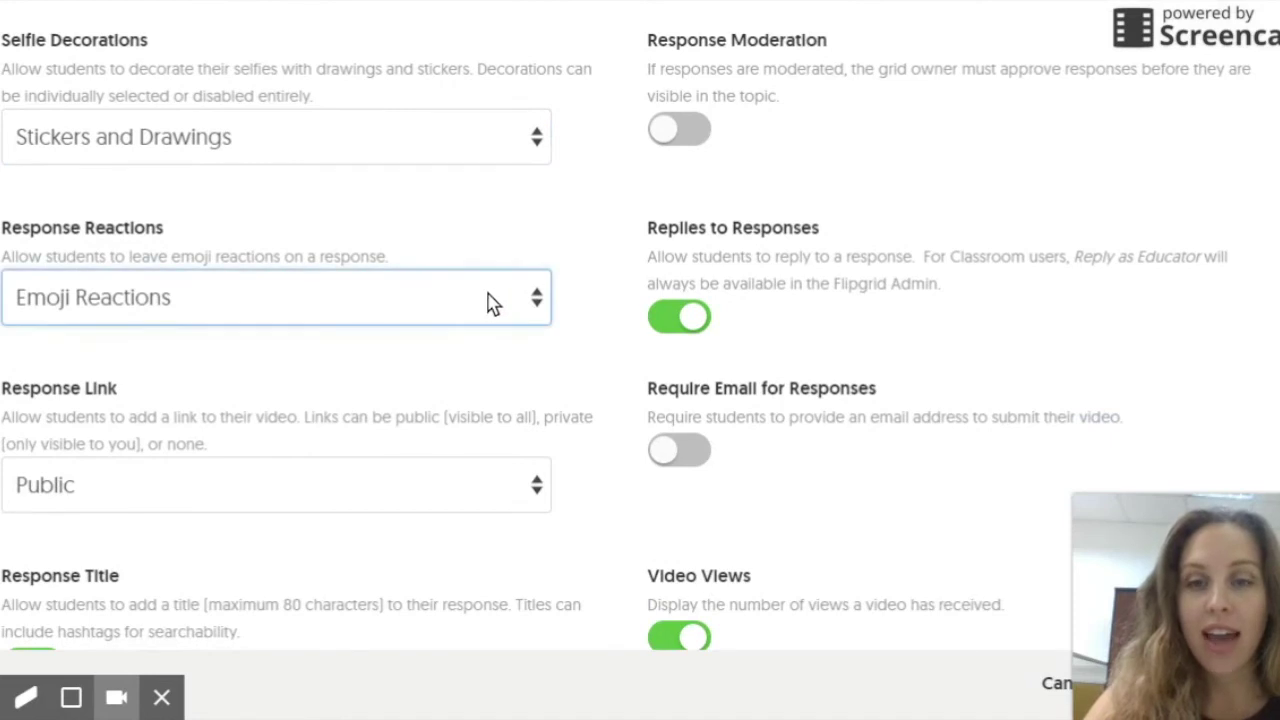
scroll(492, 300, "down", 1)
left_click(506, 178)
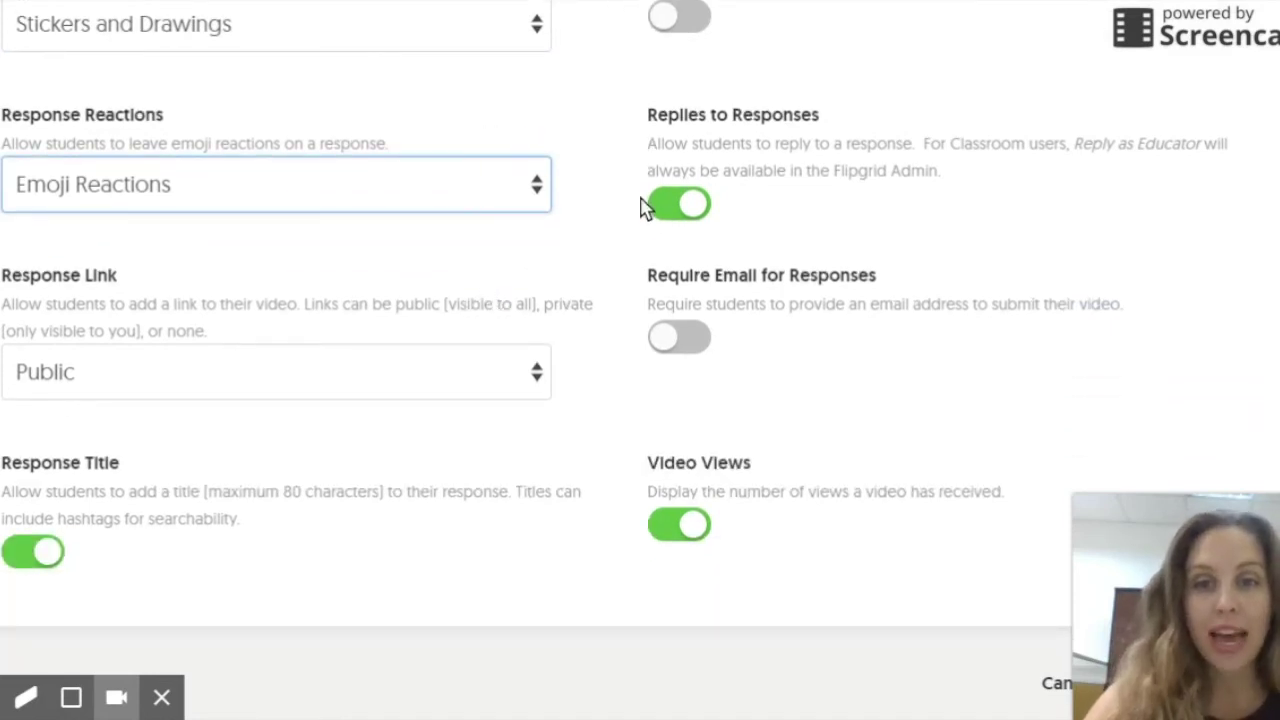
left_click(595, 220)
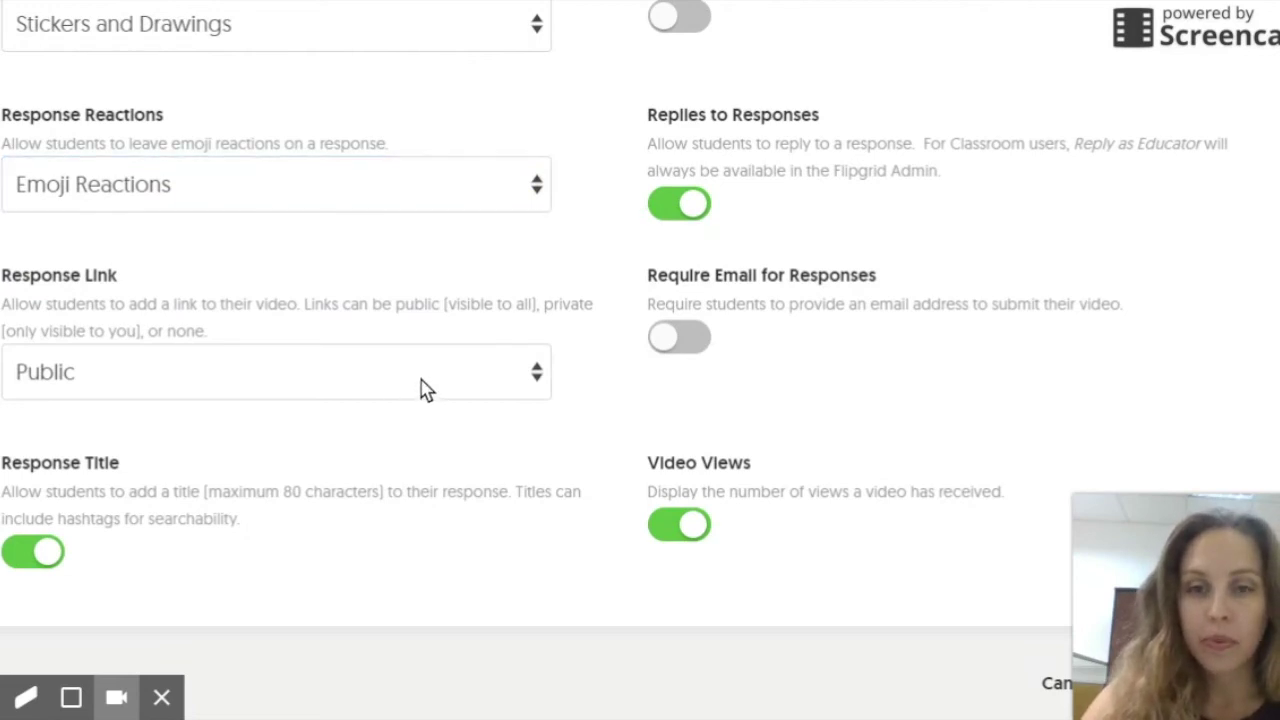
left_click(432, 372)
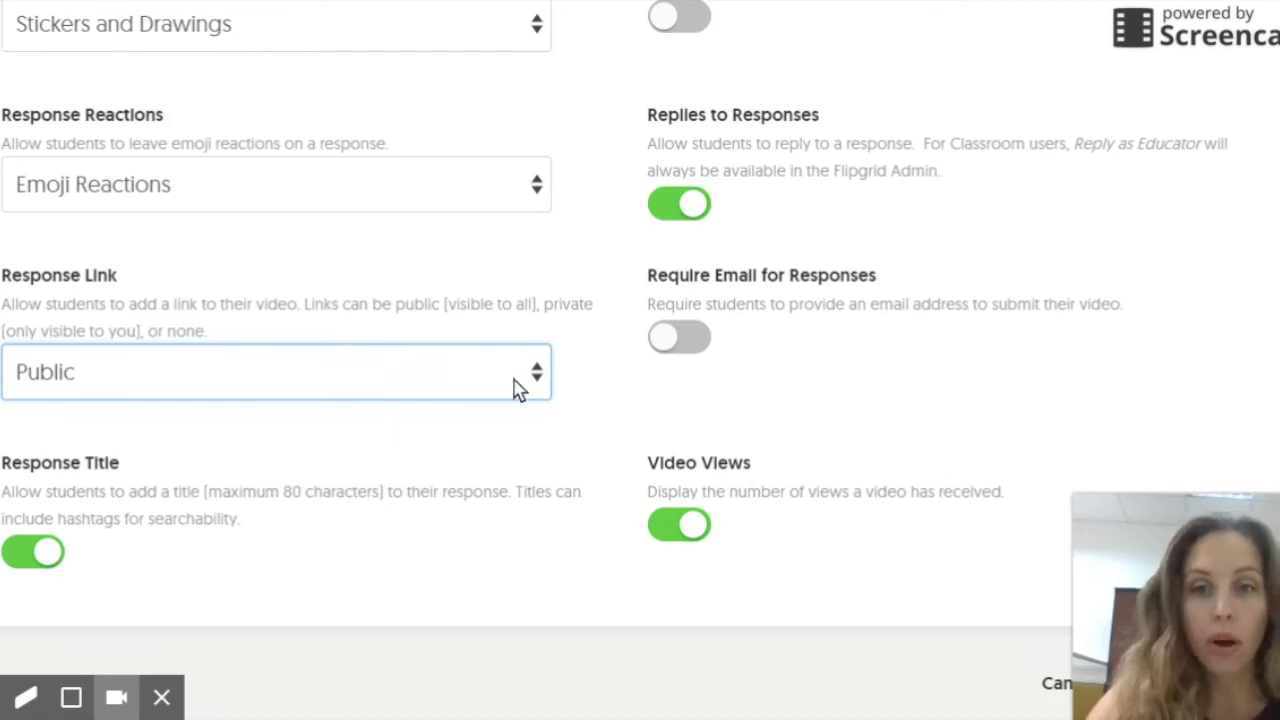
left_click(573, 318)
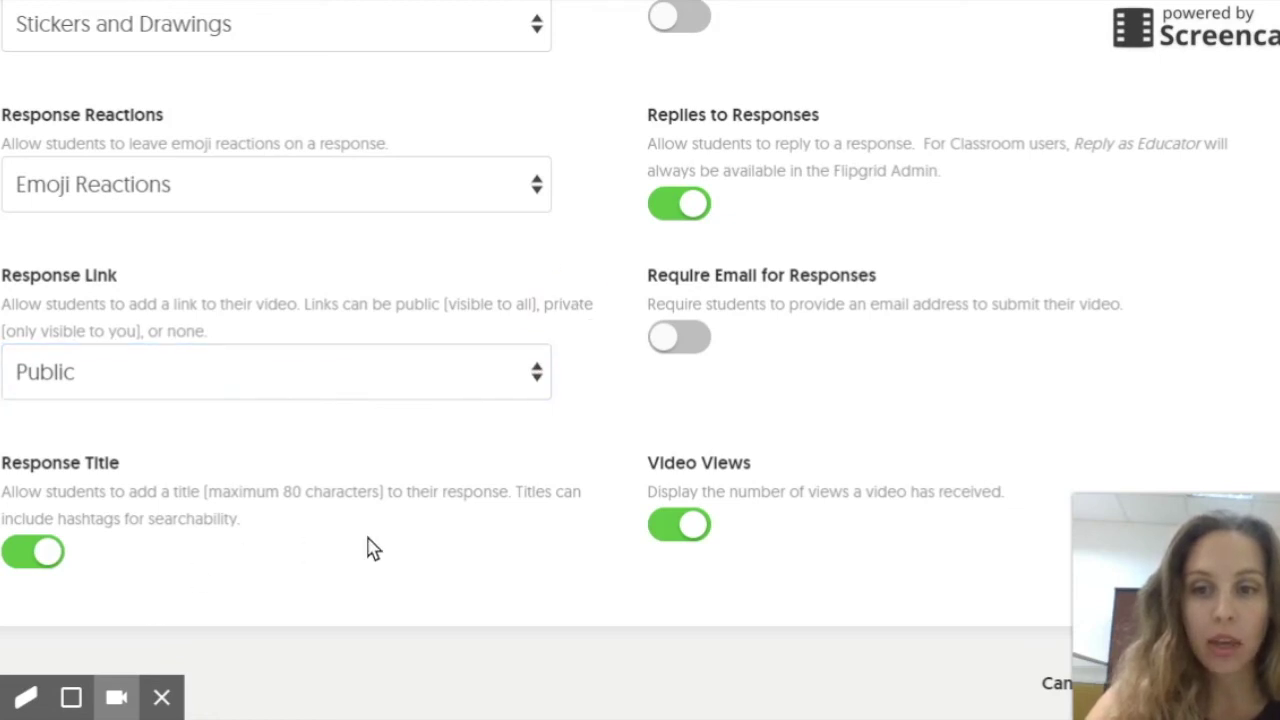
scroll(900, 190, "up", 3)
scroll(400, 520, "down", 3)
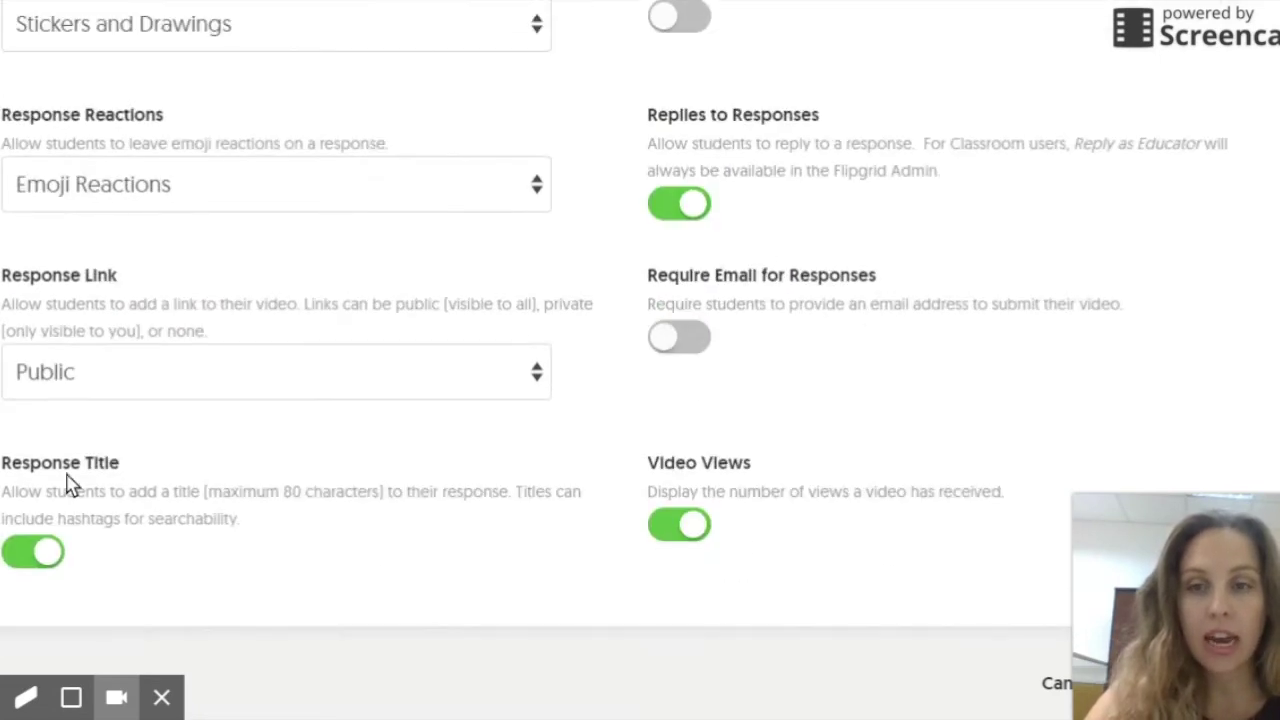
scroll(971, 294, "up", 5)
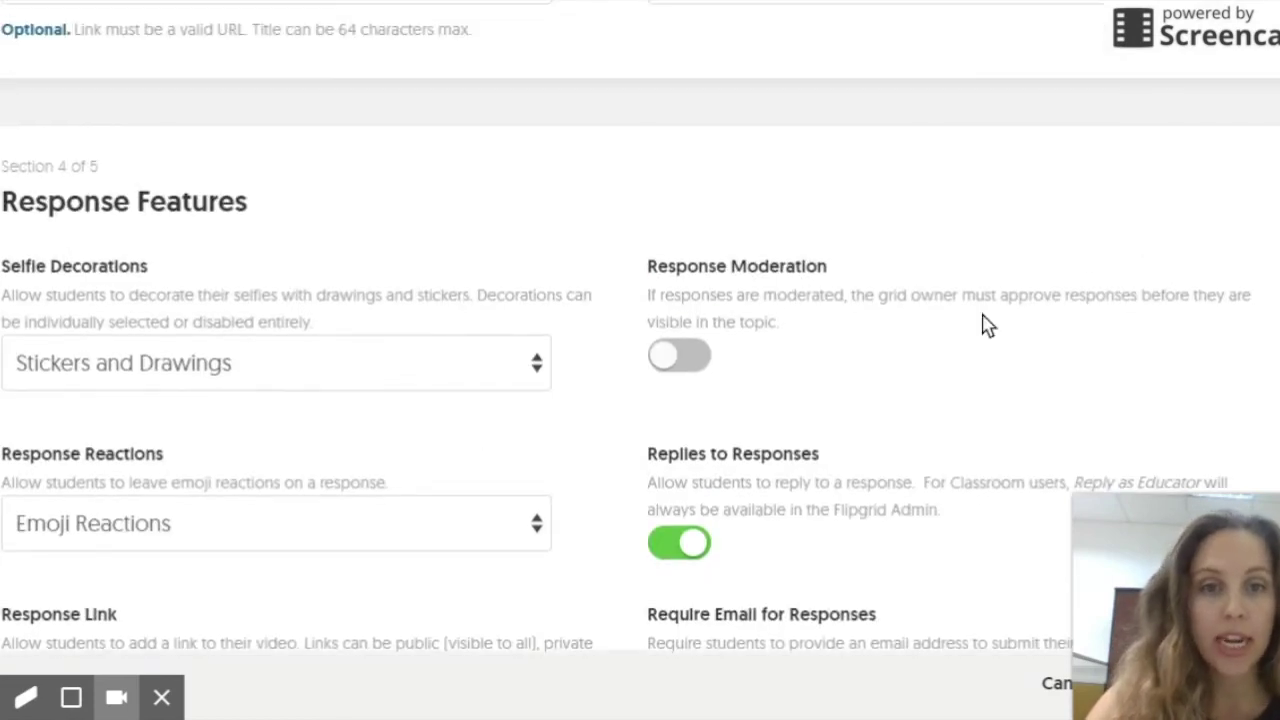
scroll(888, 380, "down", 3)
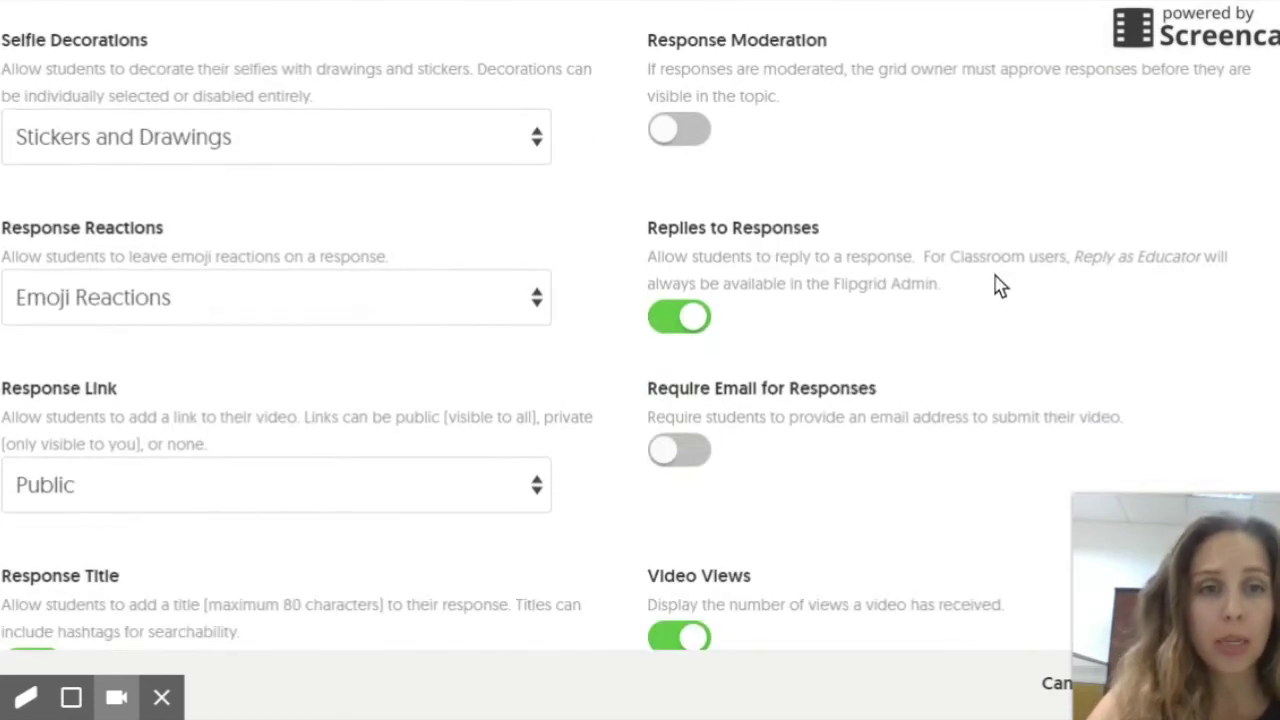
scroll(1000, 295, "down", 3)
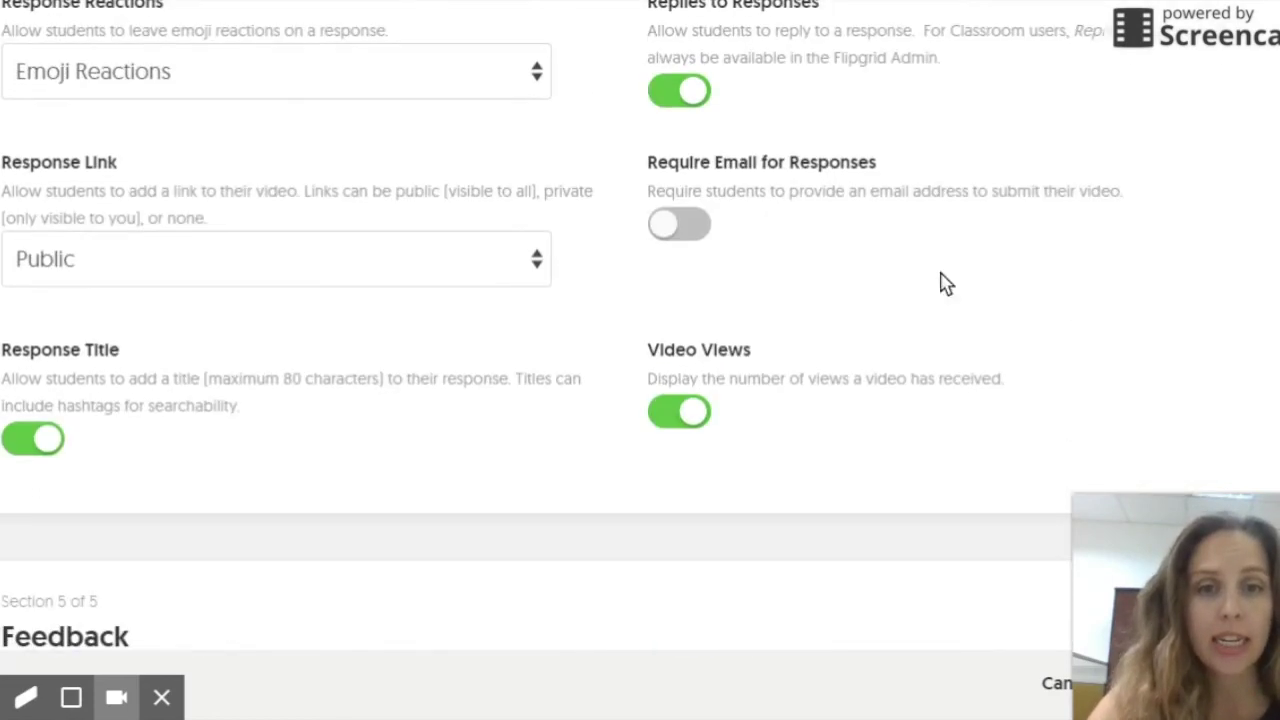
Step: Turn on Require Email for Responses for the Social Media topic
left_click(670, 229)
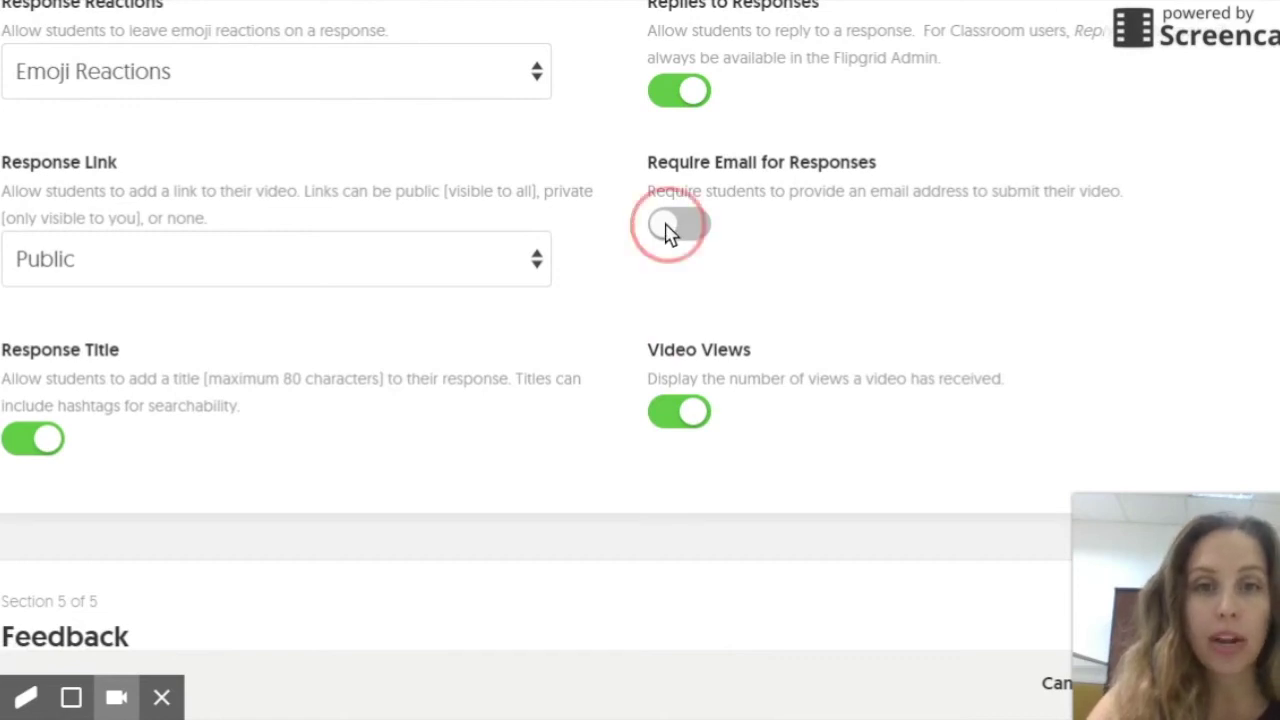
scroll(697, 182, "down", 3)
scroll(697, 182, "up", 2)
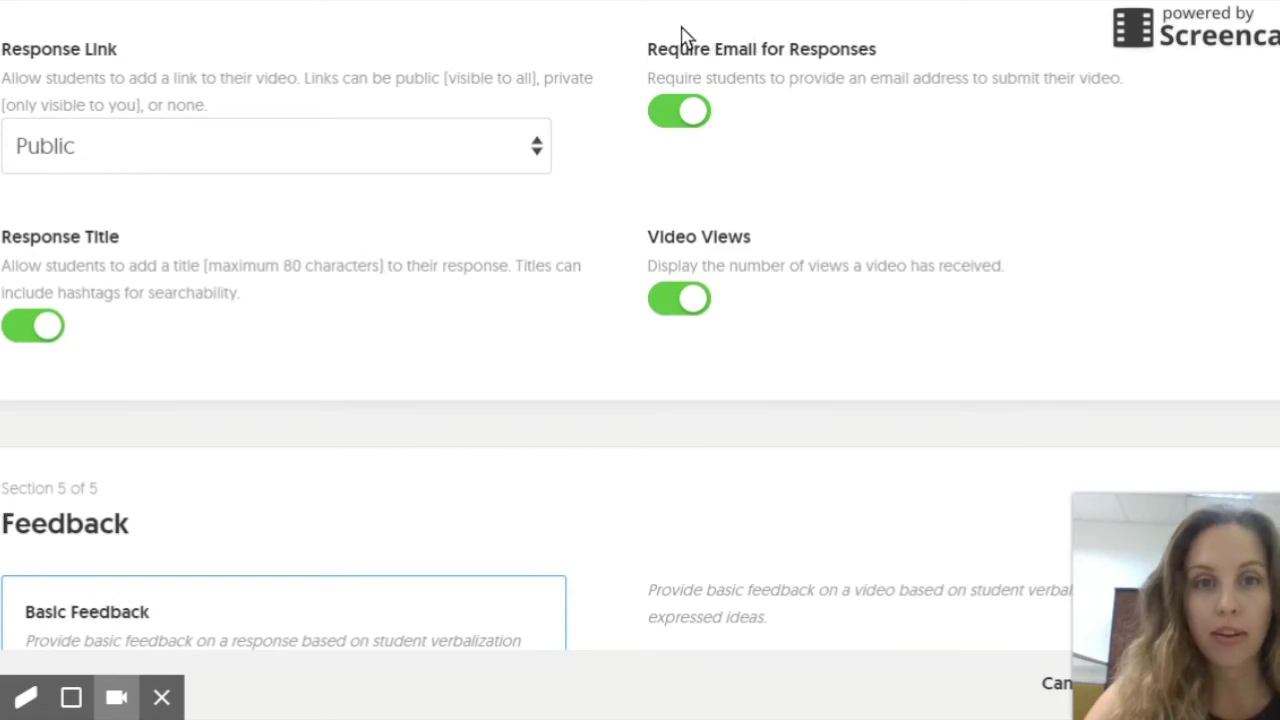
Step: Scroll past the Feedback section to the bottom of the form and create the Social Media topic
scroll(370, 222, "down", 3)
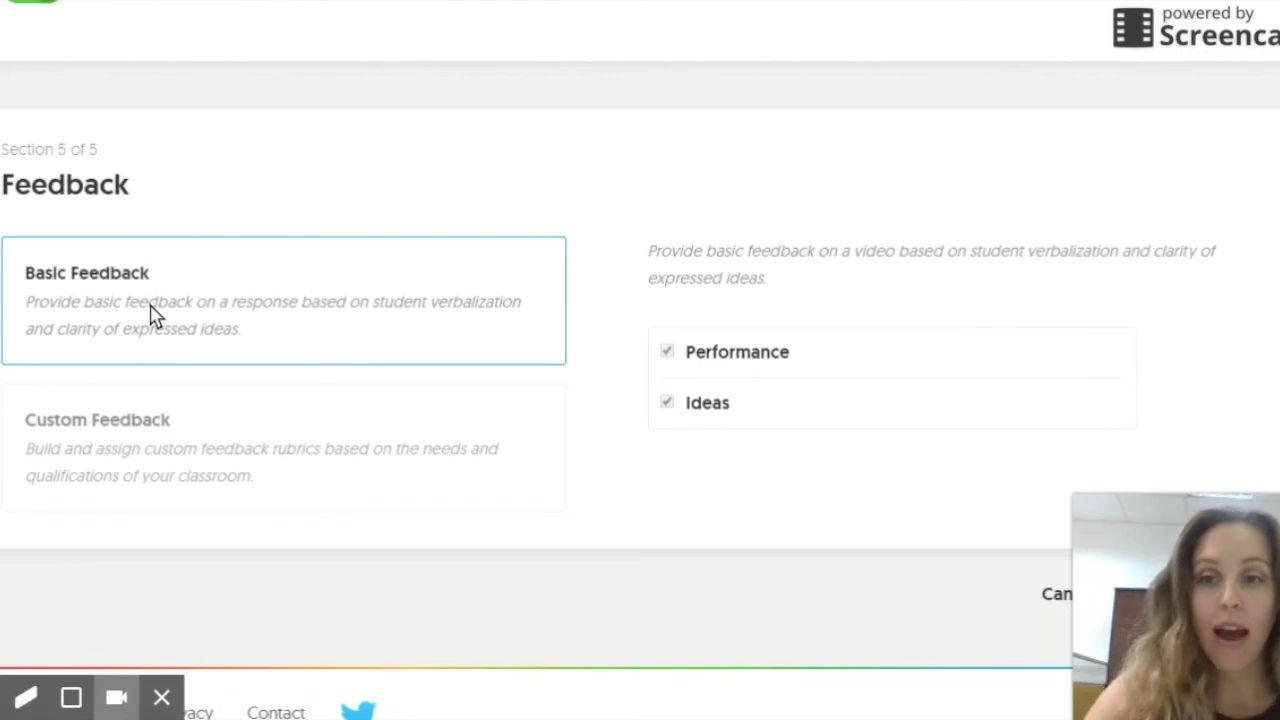
scroll(137, 328, "down", 1)
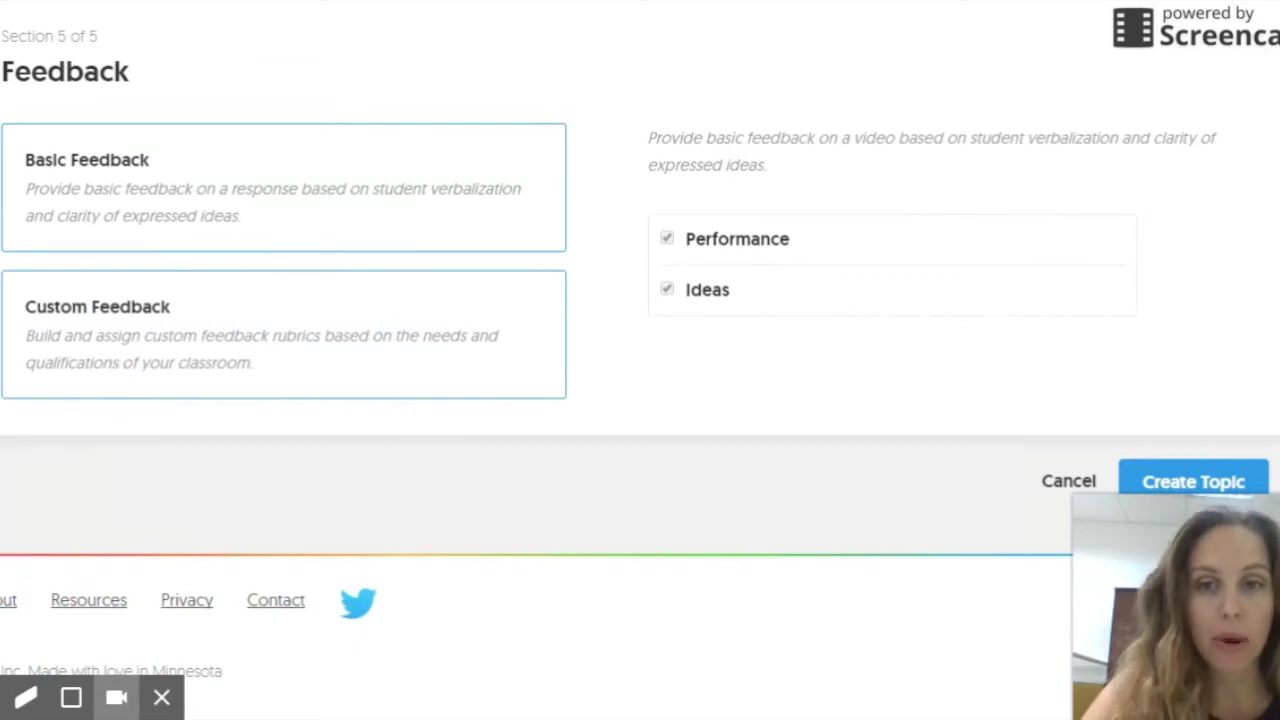
scroll(940, 226, "down", 1)
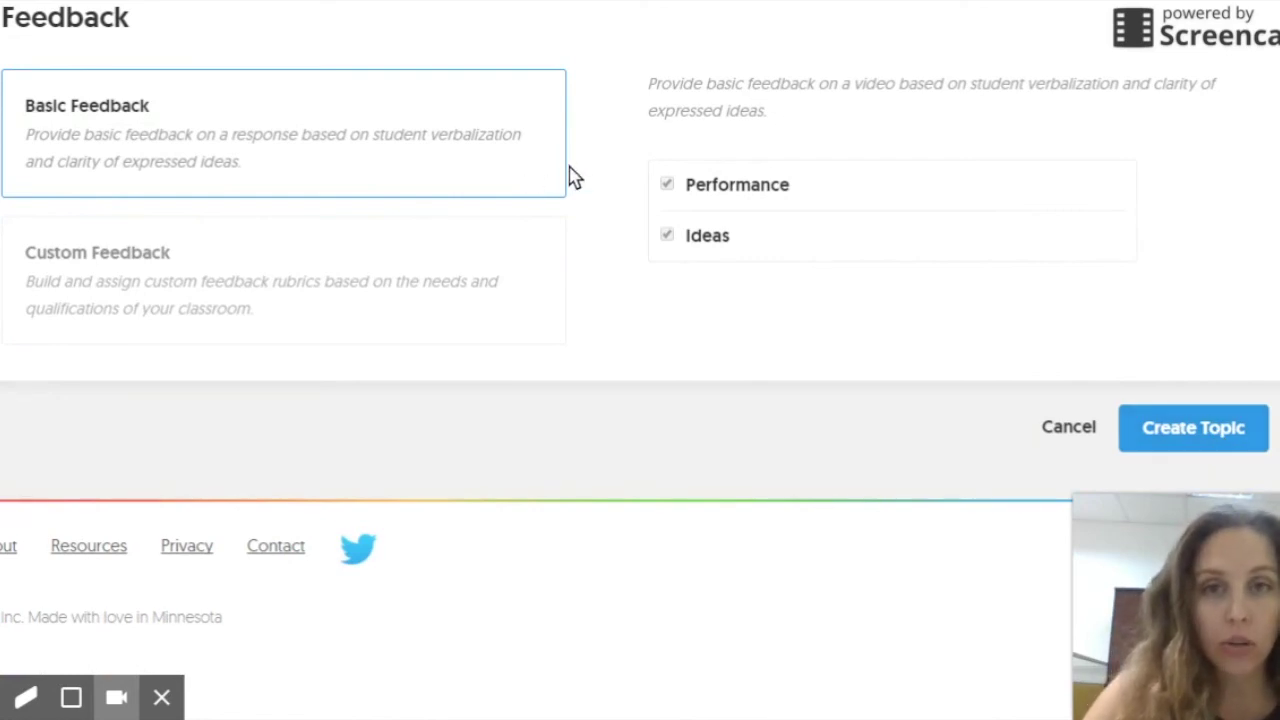
left_click(1212, 430)
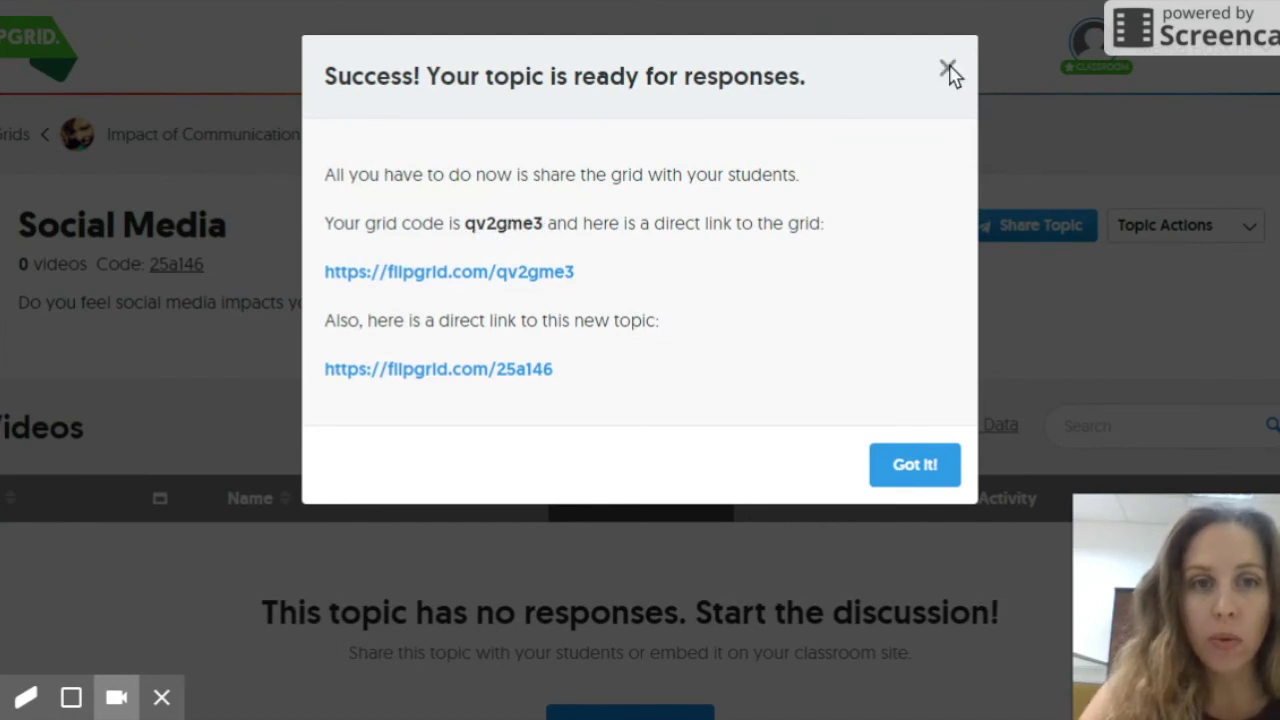
Step: Select the grid code for copying and dismiss the topic success message
left_click_drag(464, 236, 522, 238)
key("ctrl+c")
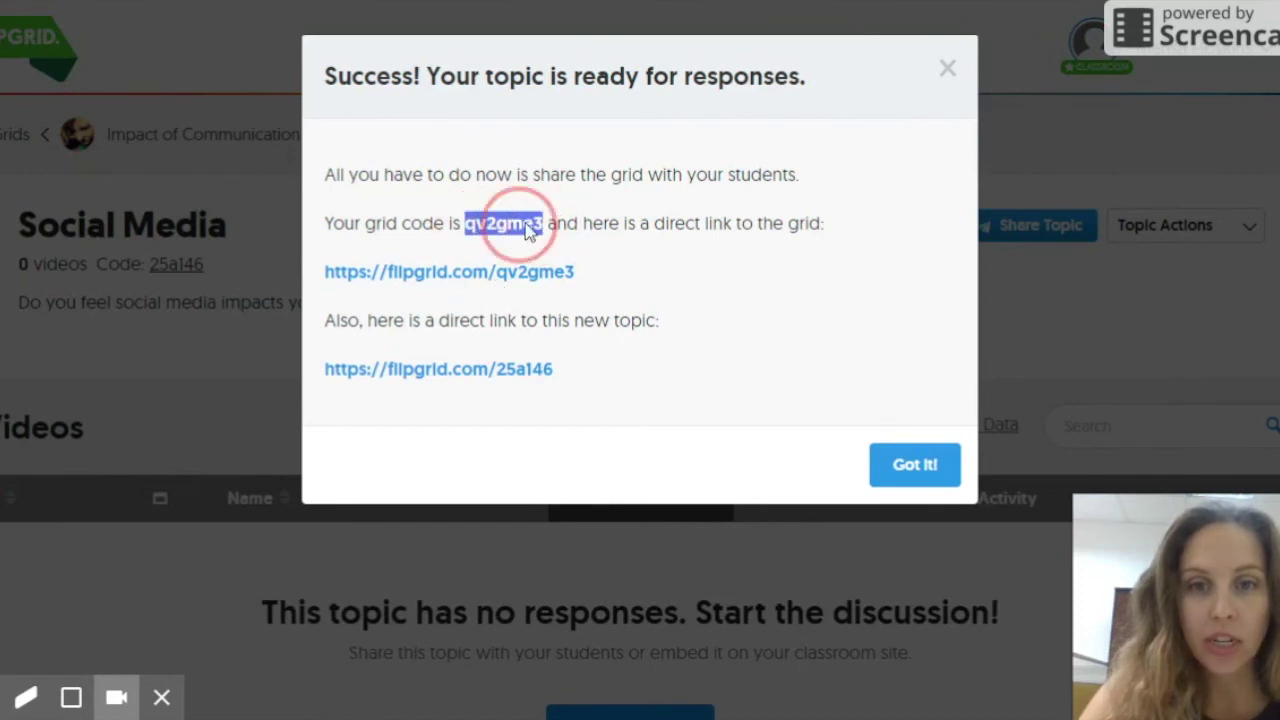
left_click(916, 462)
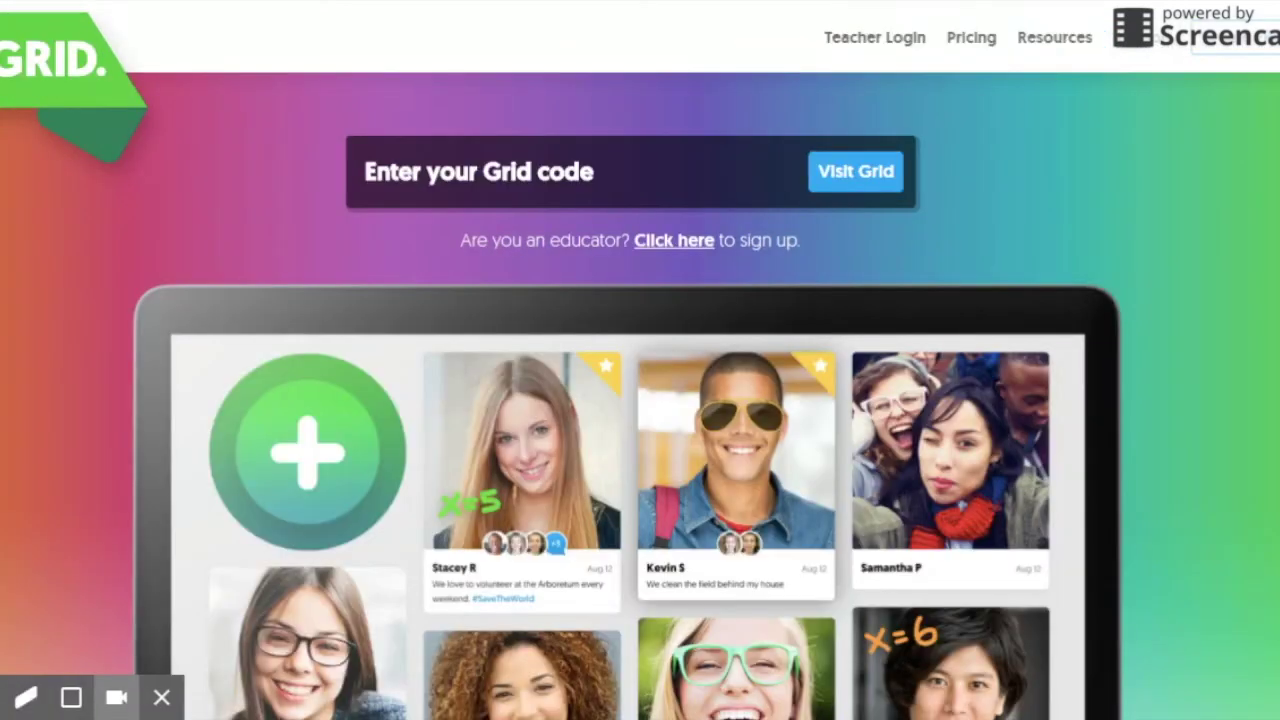
Step: Paste the copied grid code into the student grid code field and visit the grid
left_click(507, 172)
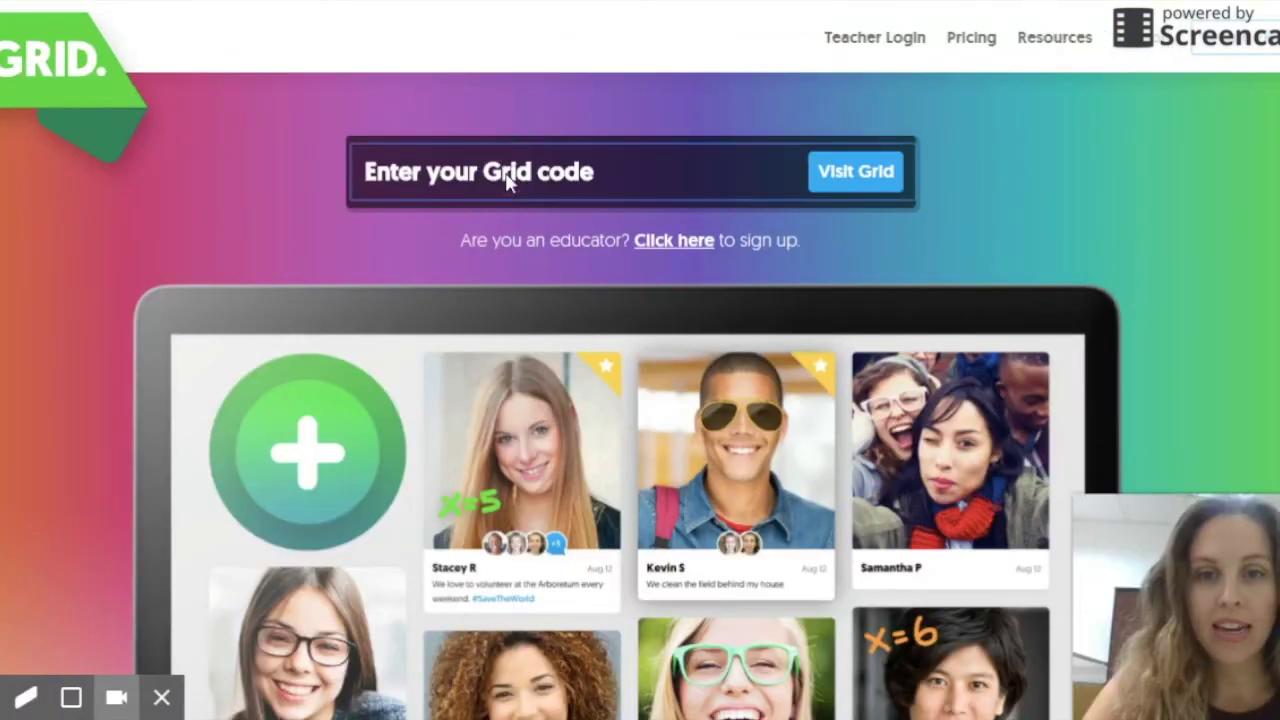
key("ctrl+v")
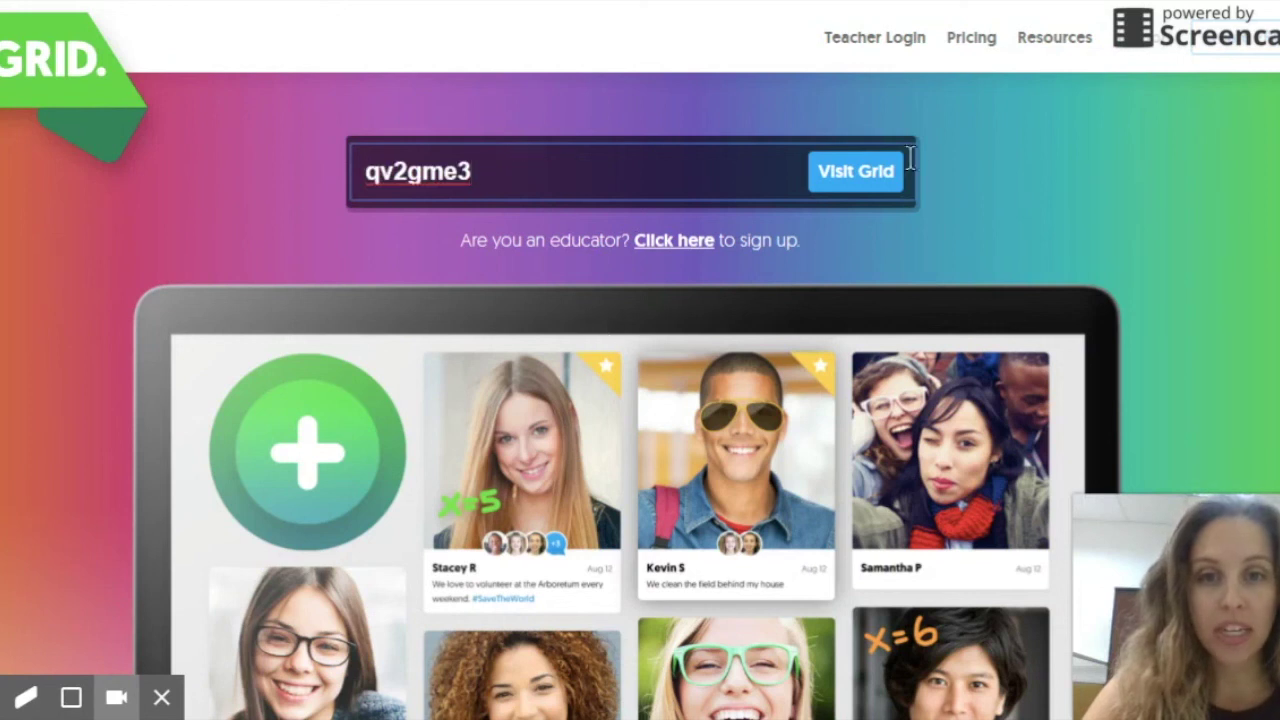
left_click(878, 175)
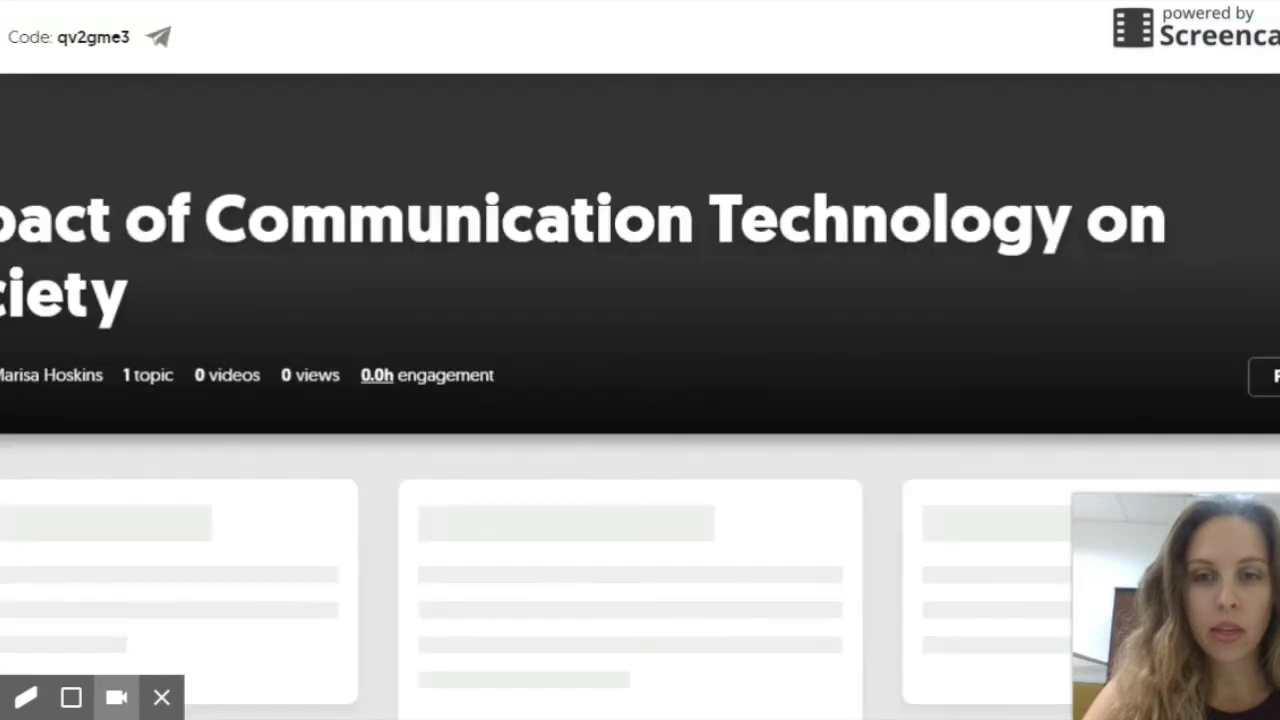
Step: Open the Social Media topic as a student and preview, then close, its response recorder
scroll(876, 182, "down", 2)
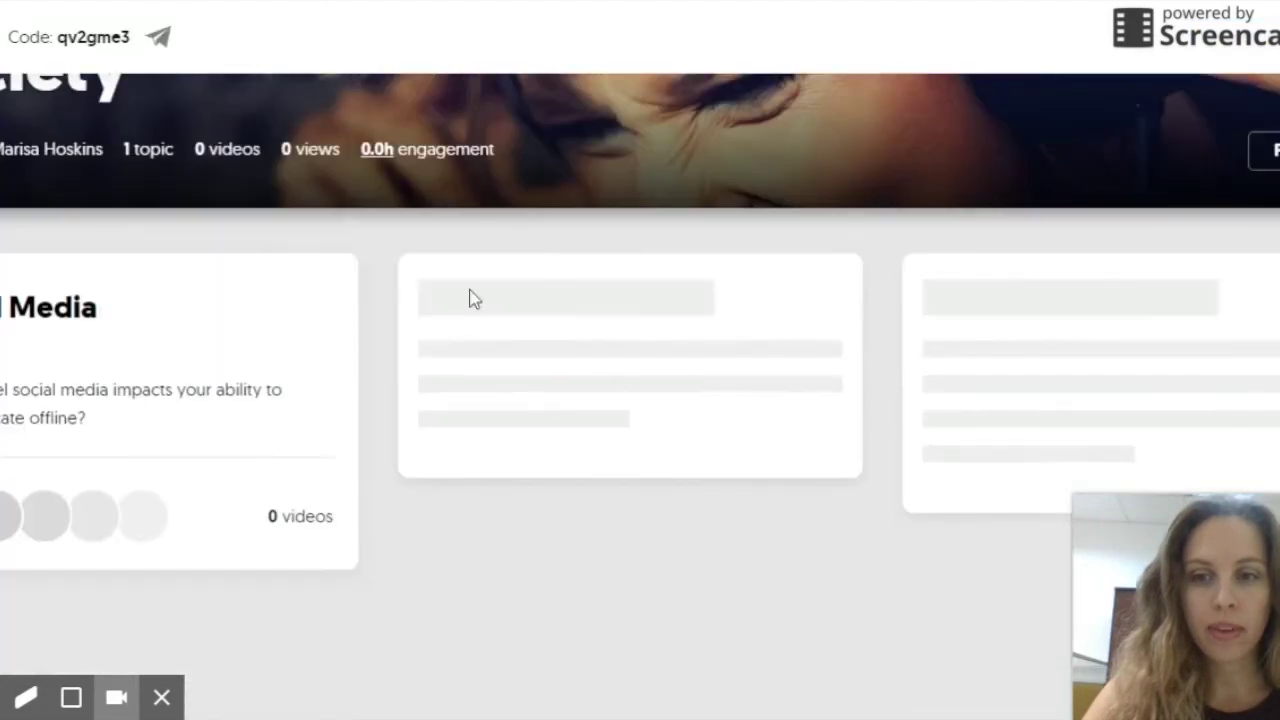
left_click(55, 312)
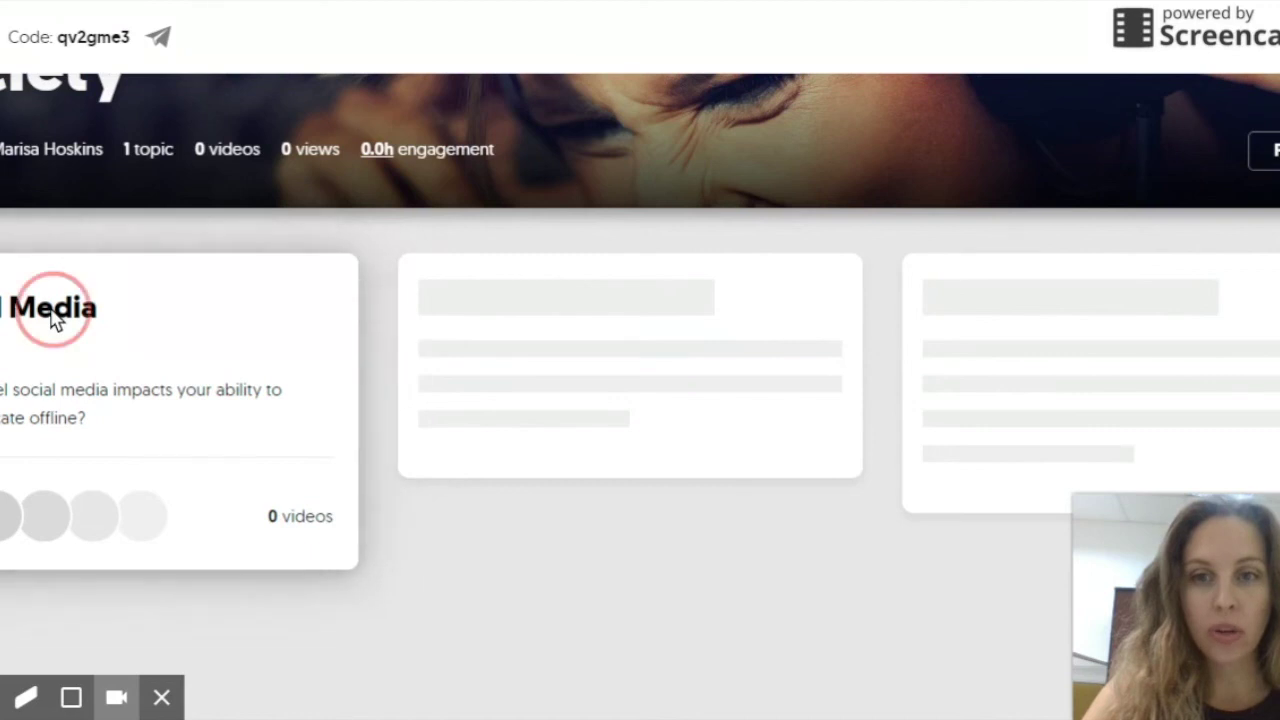
scroll(572, 368, "down", 2)
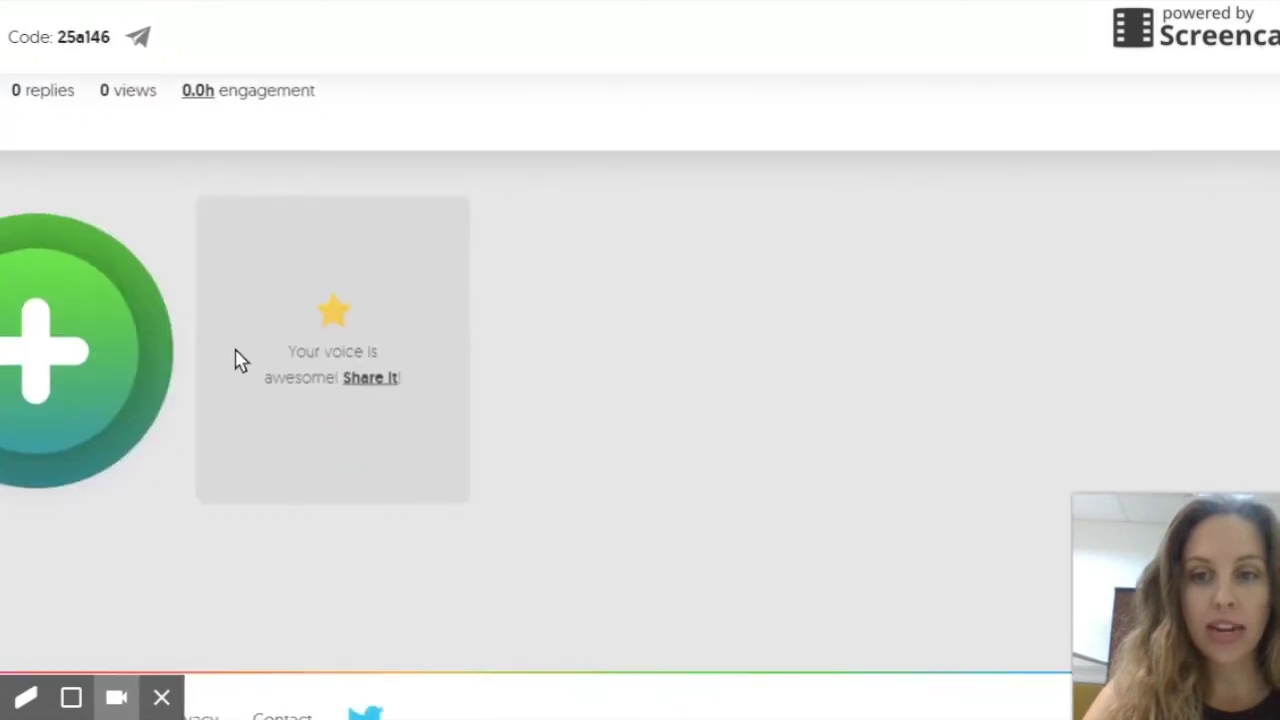
left_click(25, 368)
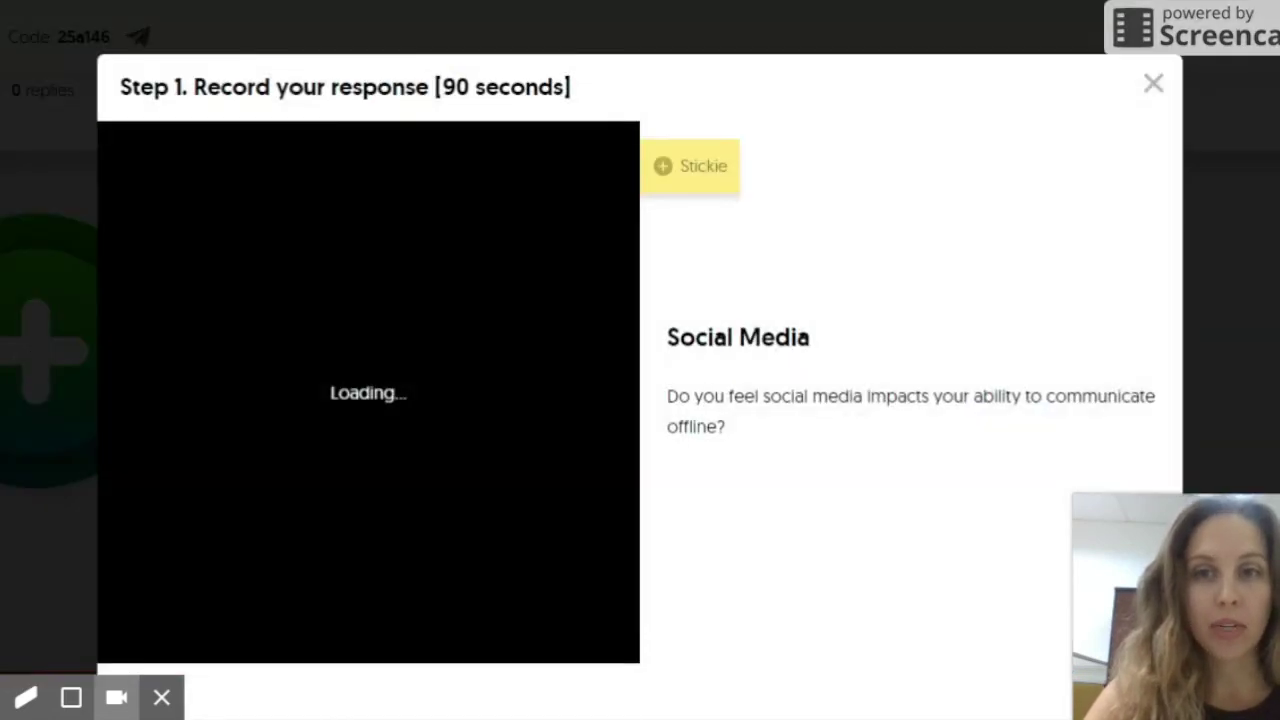
left_click(1155, 84)
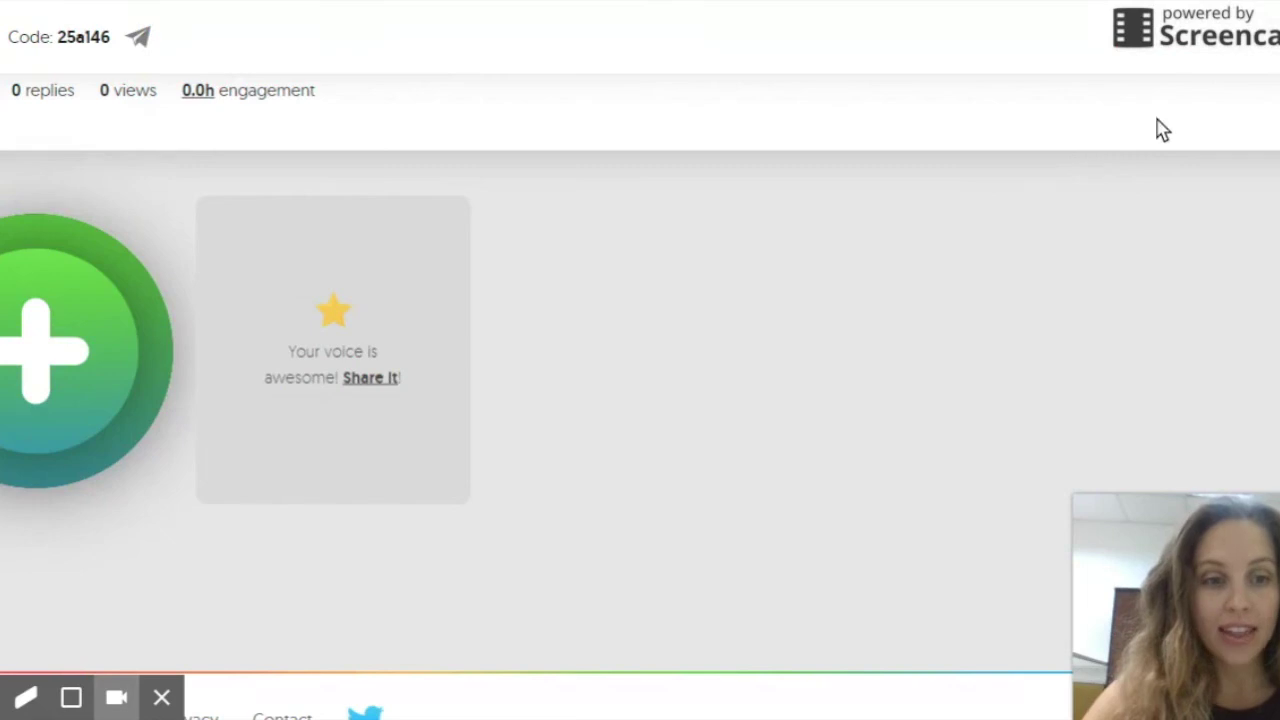